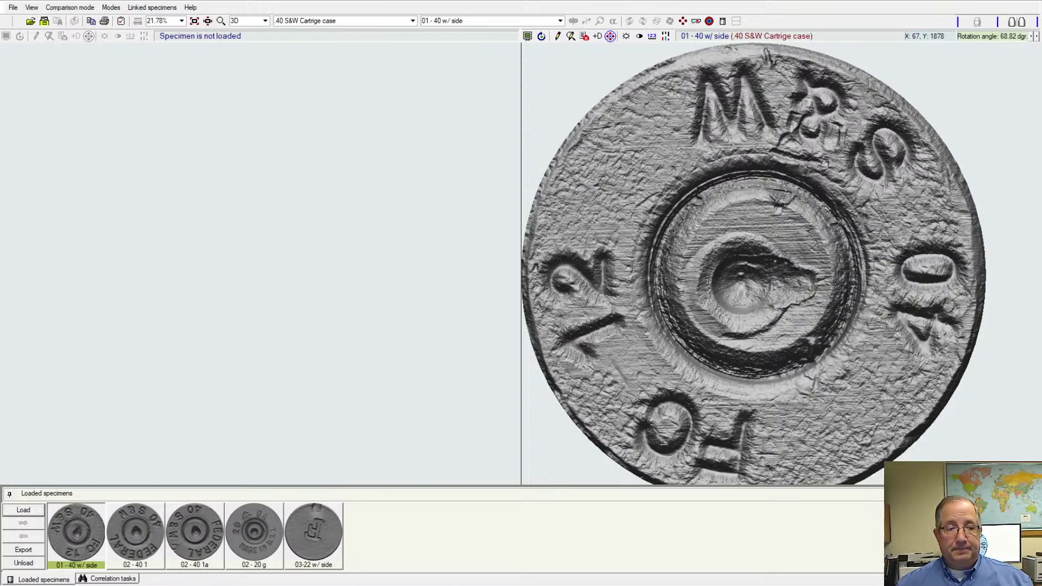
Hide the Loaded specimens list, maximize the view, and center and rotate the cartridge case to about 83°.
left_click(9, 494)
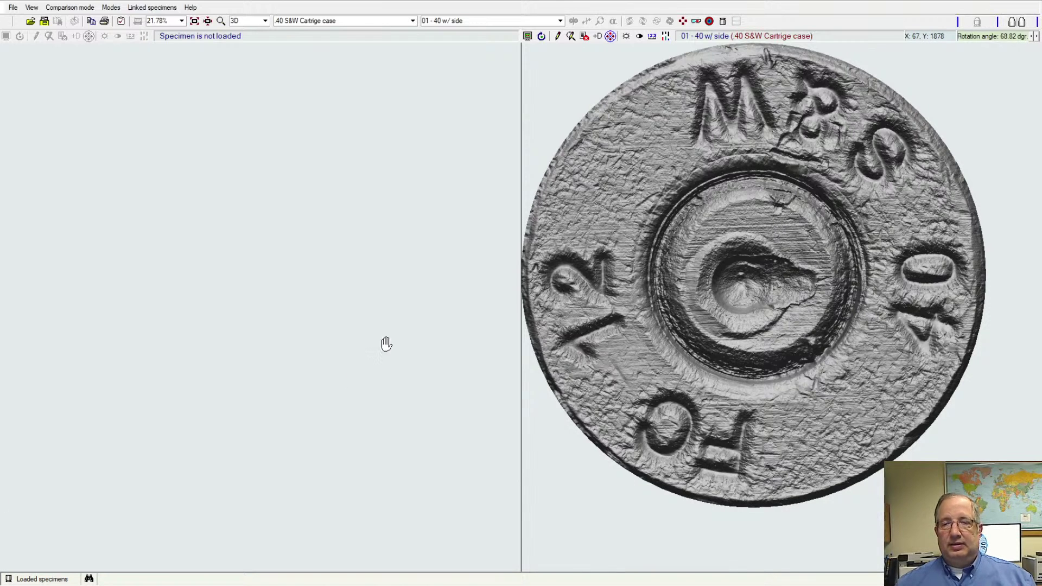
left_click_drag(717, 269, 717, 297)
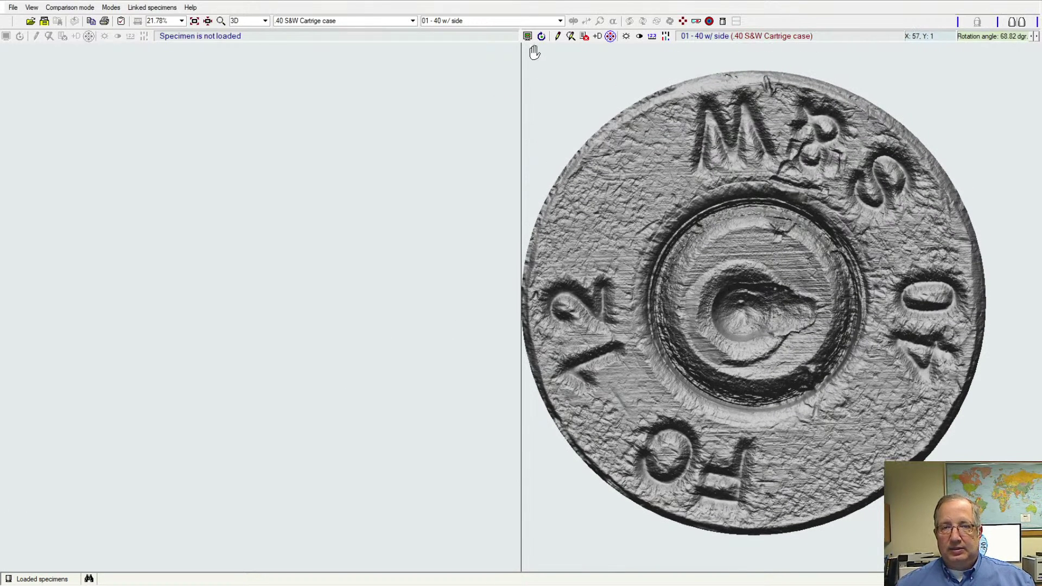
double_click(518, 312)
left_click_drag(709, 275, 473, 279)
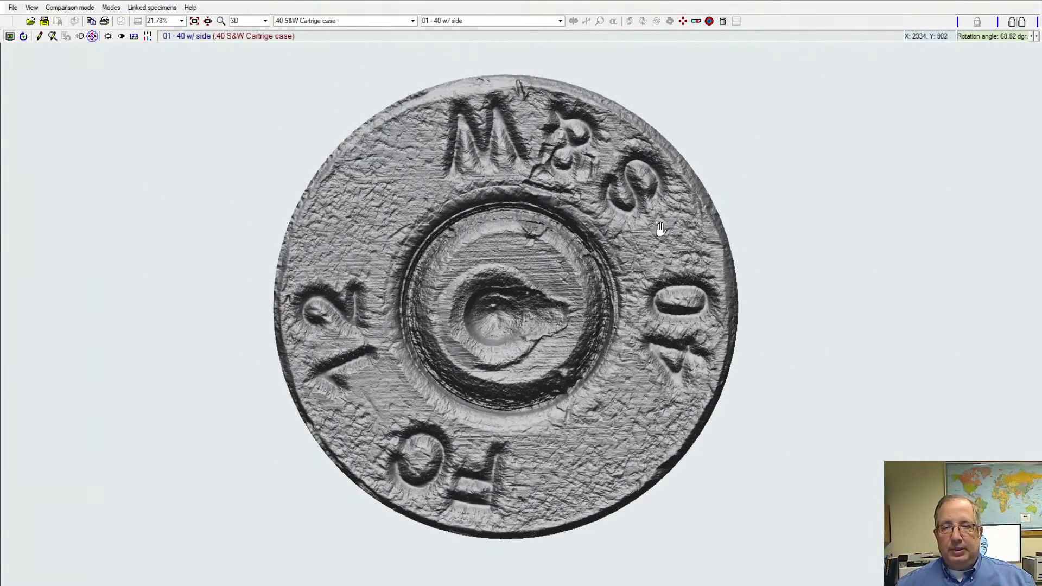
left_click_drag(661, 229, 710, 258)
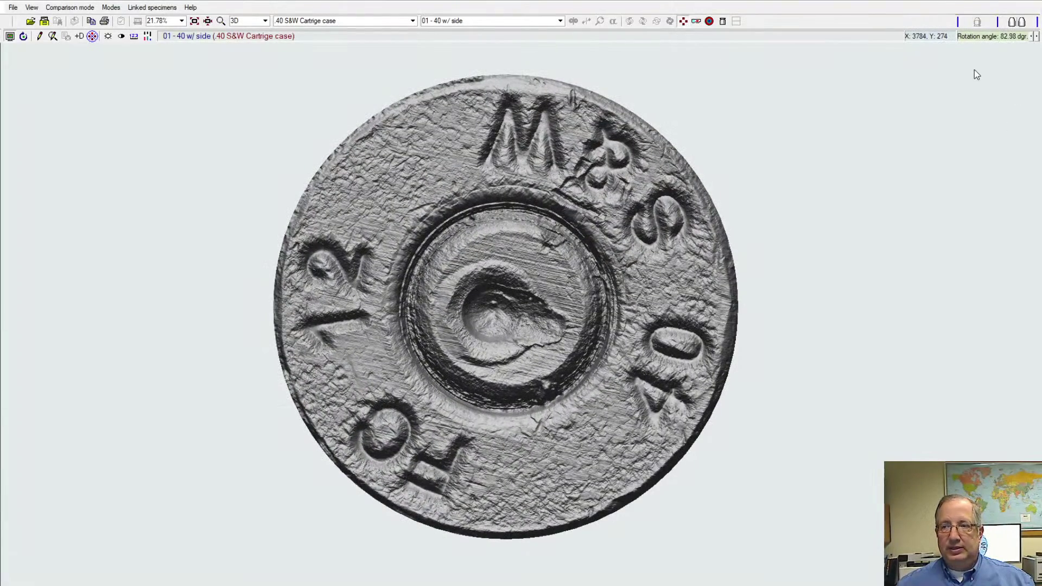
Relight the case surface to bring out its right side, then return to split comparison view.
mouse_move(989, 72)
left_mouse_down()
mouse_move(1001, 114)
mouse_move(988, 140)
mouse_move(1007, 137)
mouse_move(1024, 93)
mouse_move(1017, 121)
mouse_move(1008, 112)
left_mouse_up()
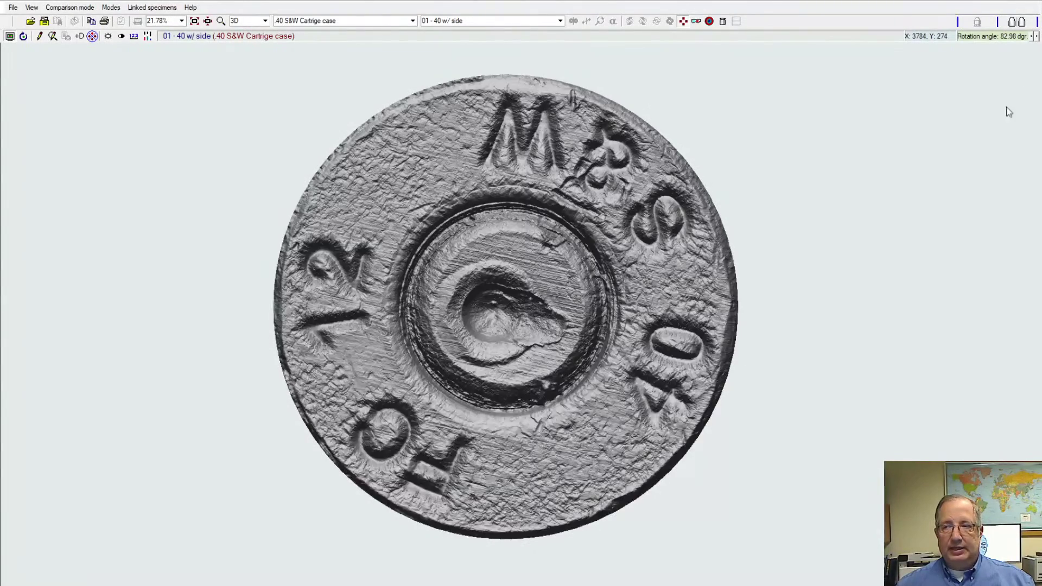
mouse_move(975, 72)
left_mouse_down()
mouse_move(974, 86)
mouse_move(978, 76)
left_mouse_up()
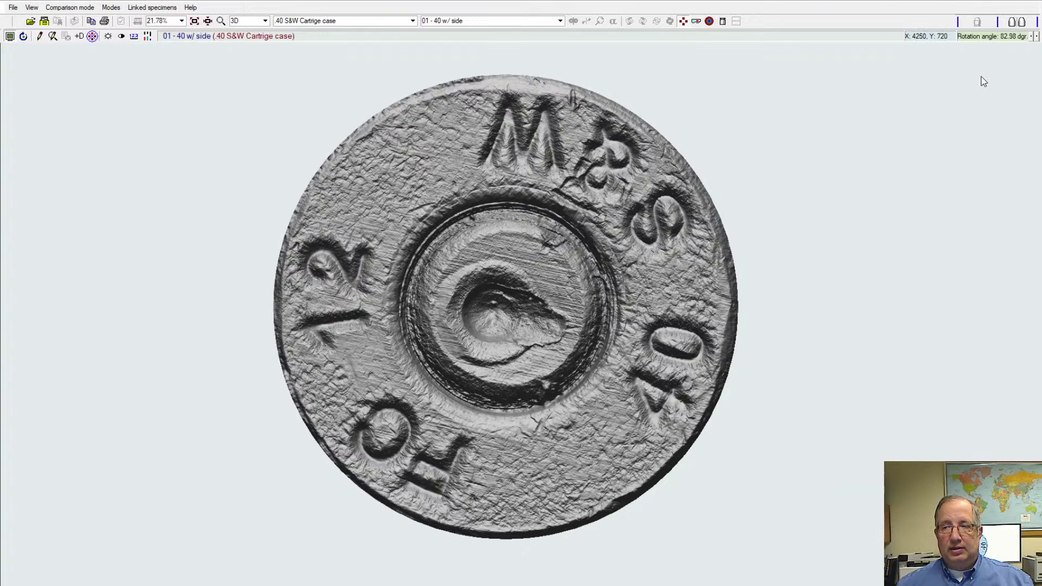
left_click_drag(978, 70, 988, 73)
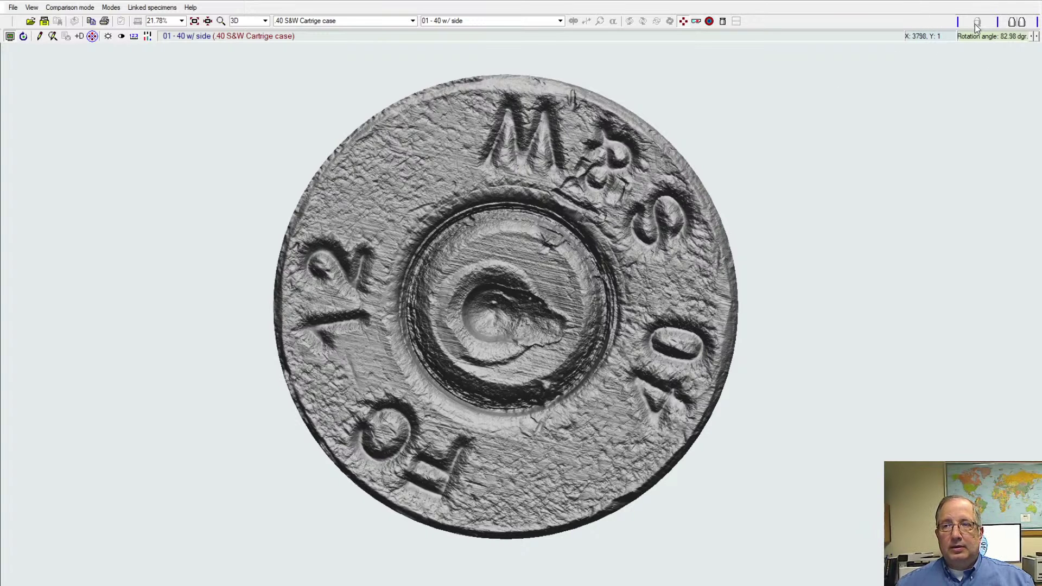
left_click(9, 37)
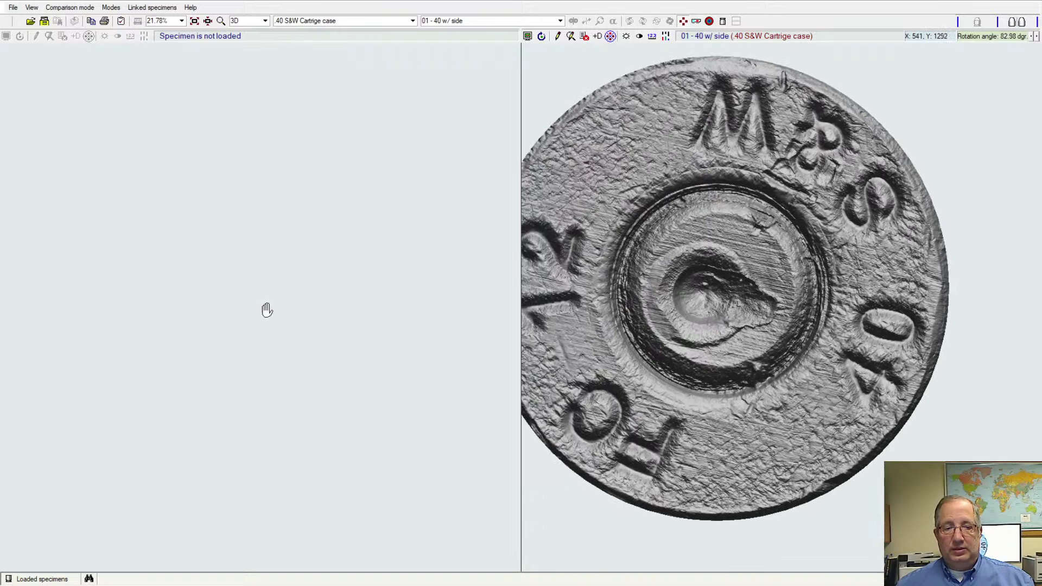
Reopen the specimens list and rotate '01 - 40 w/ side' to 44.01°, headstamp upper left.
left_click(53, 578)
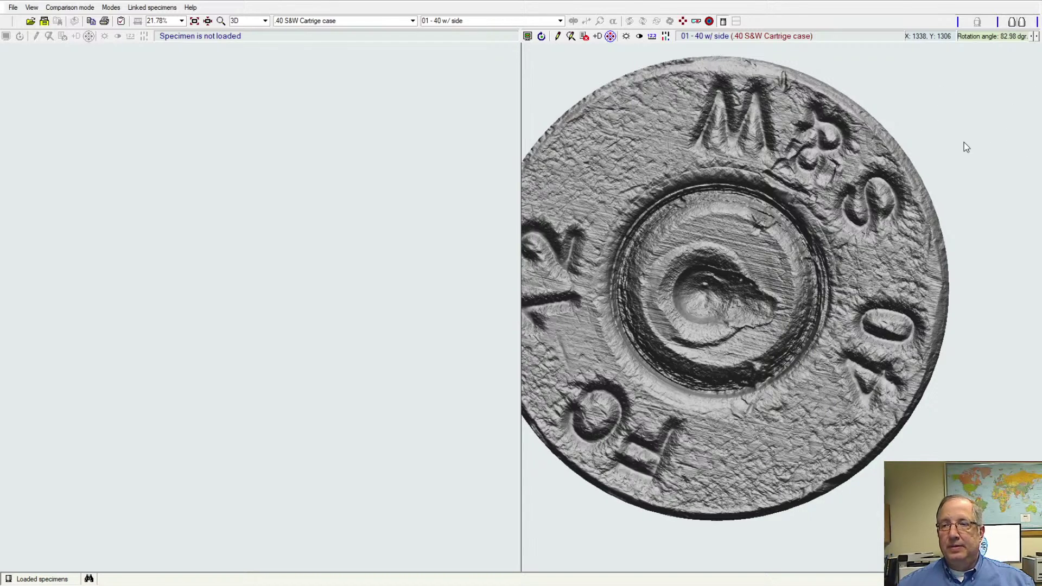
left_click_drag(812, 238, 836, 134)
left_click_drag(898, 162, 756, 133)
left_click_drag(760, 198, 765, 148)
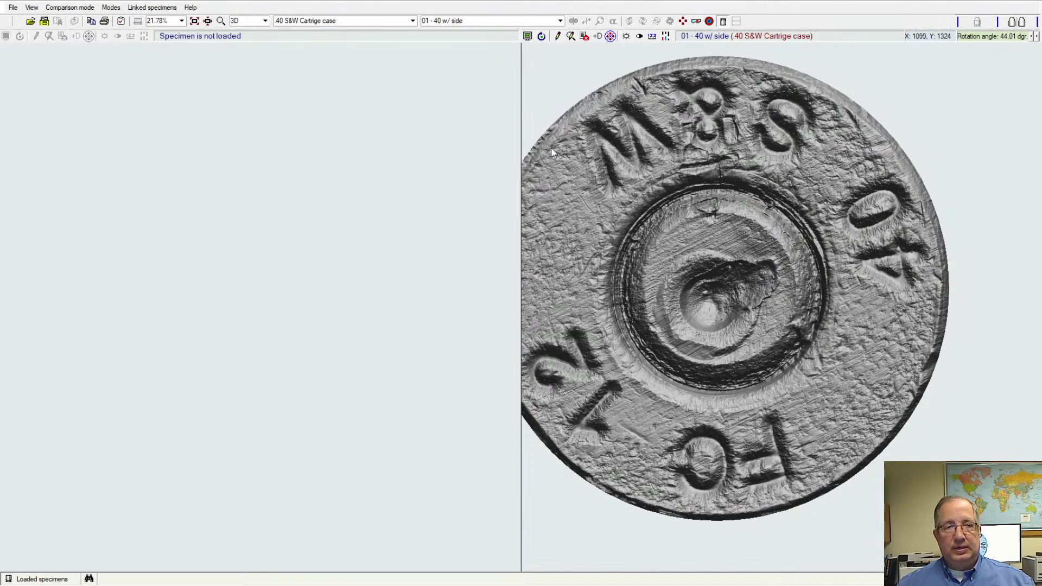
Set the zoom to 50%, then fit to window, then actual size.
left_click(182, 20)
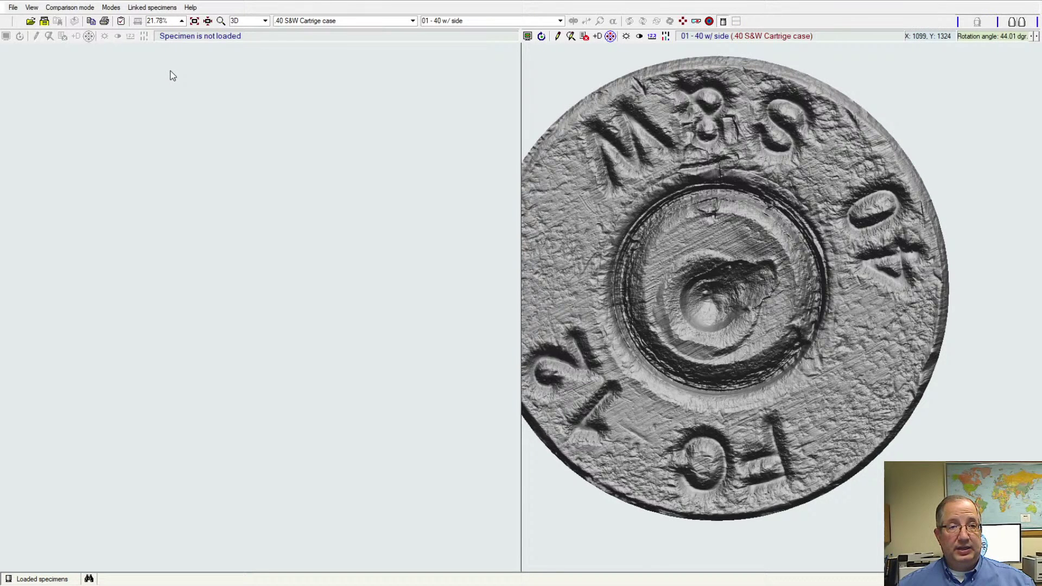
left_click(167, 66)
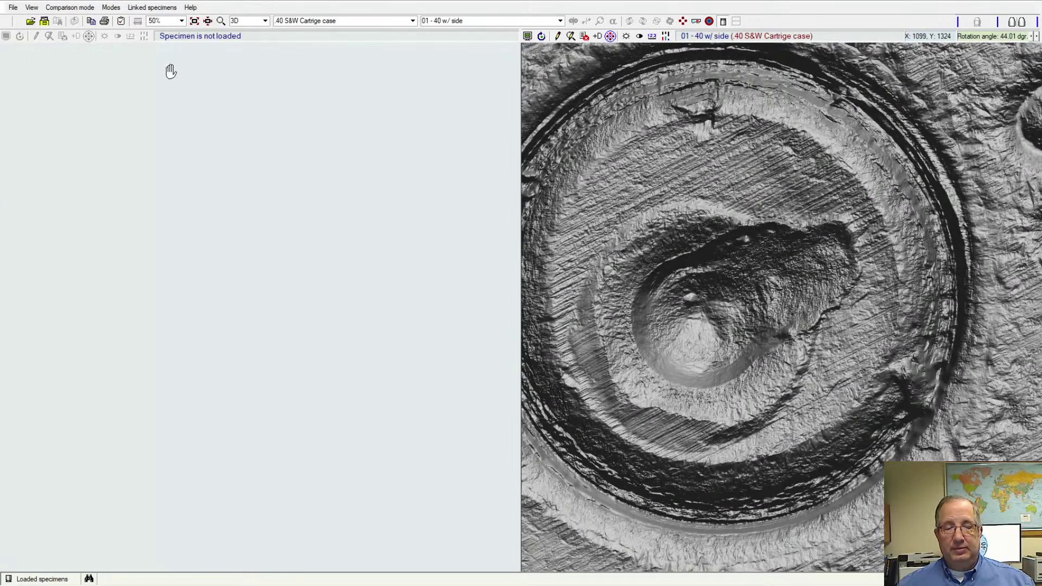
left_click(196, 22)
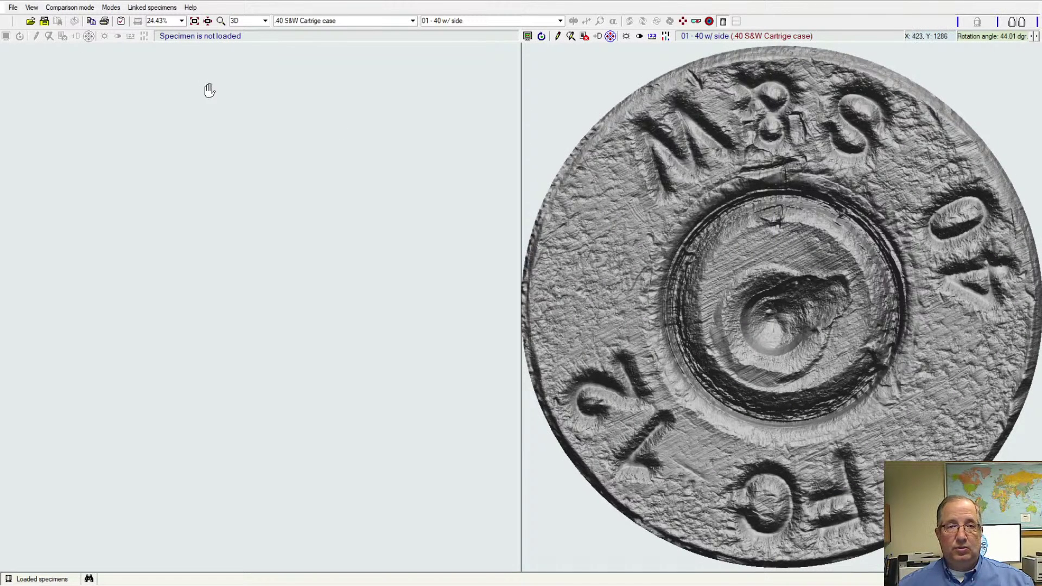
left_click(207, 21)
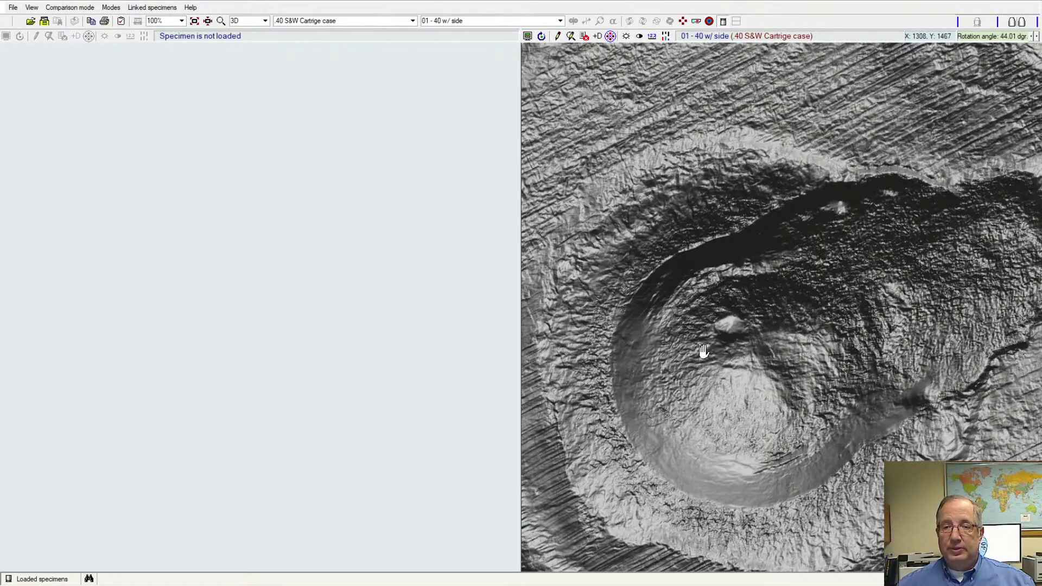
Center the firing pin impression, zoom to 66%, and rotate the case to 64.81°.
left_click_drag(699, 352, 750, 406)
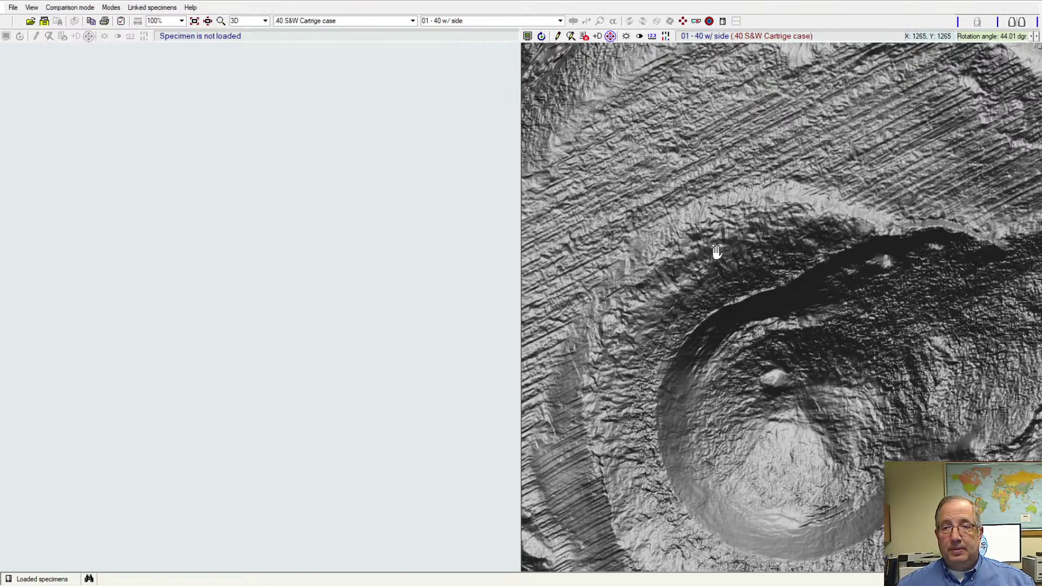
left_click_drag(712, 252, 697, 116)
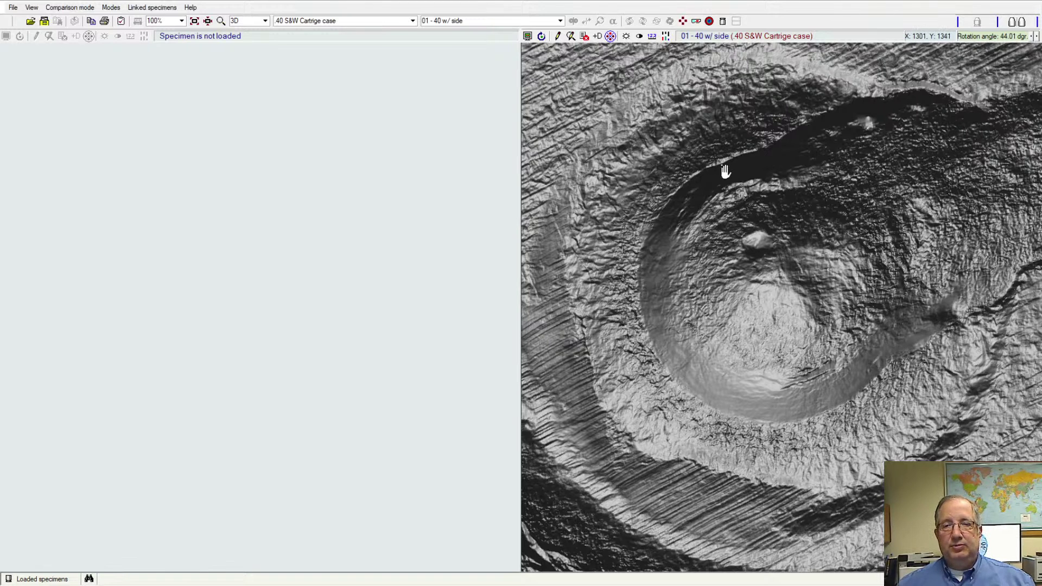
left_click_drag(705, 147, 662, 210)
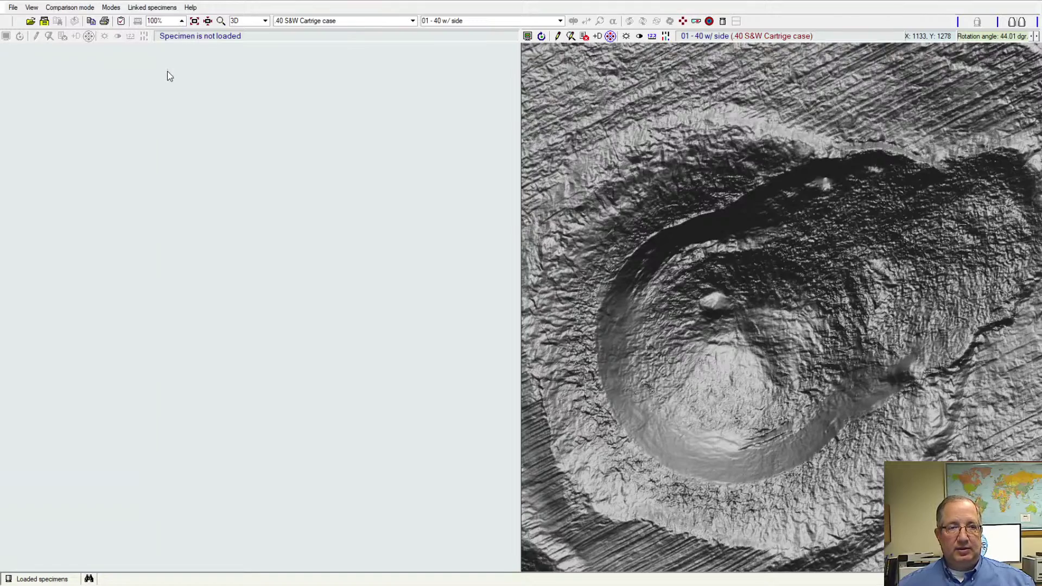
scroll(169, 74, "down", 1)
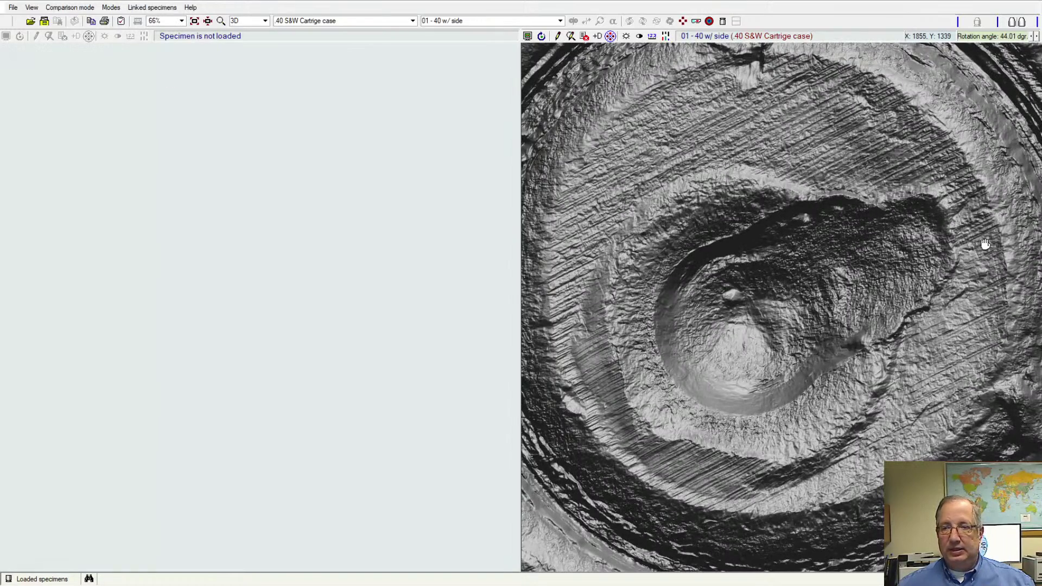
left_click_drag(988, 255, 948, 300)
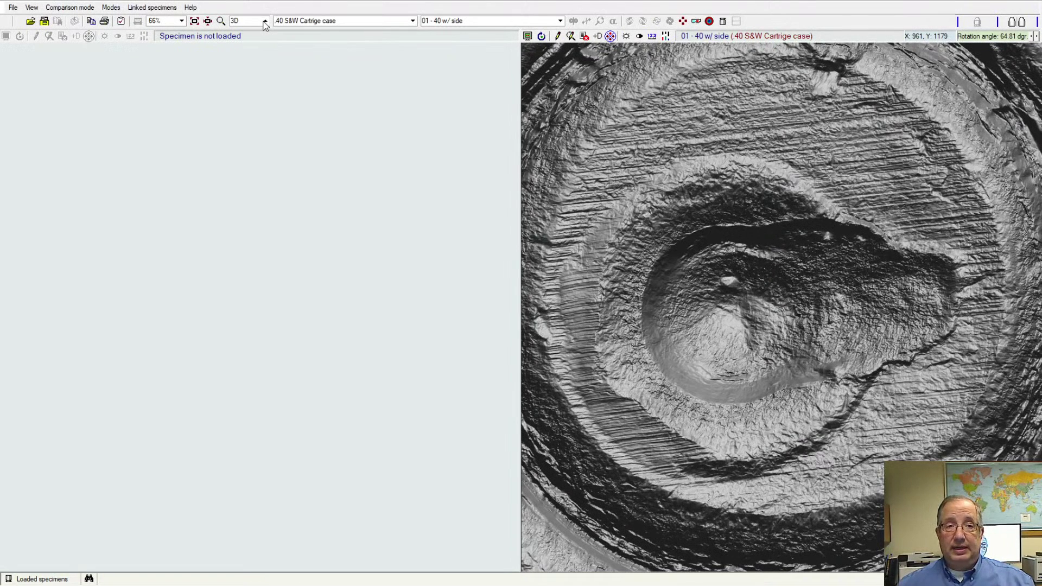
left_click(245, 34)
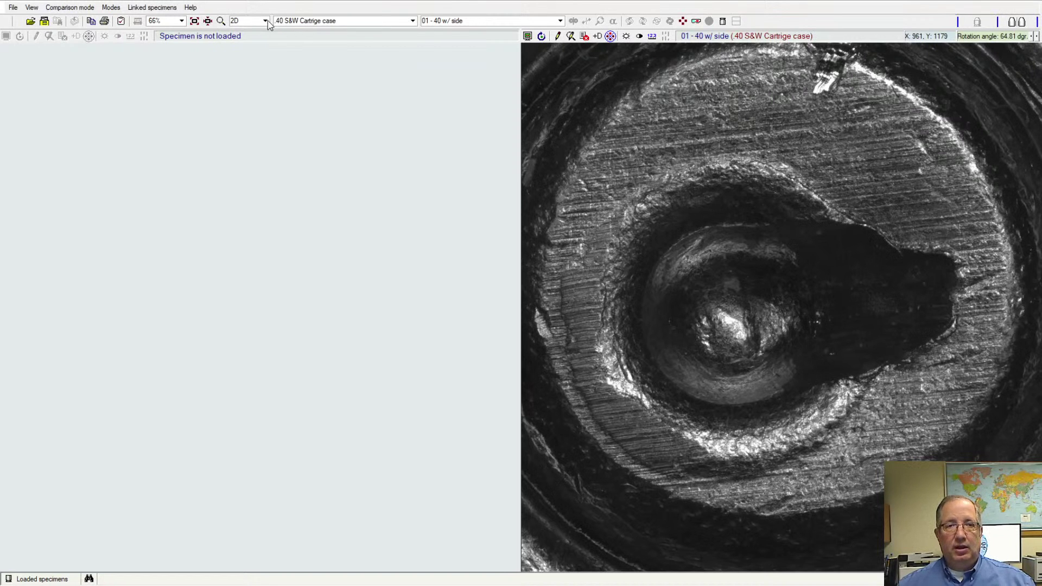
key("Down")
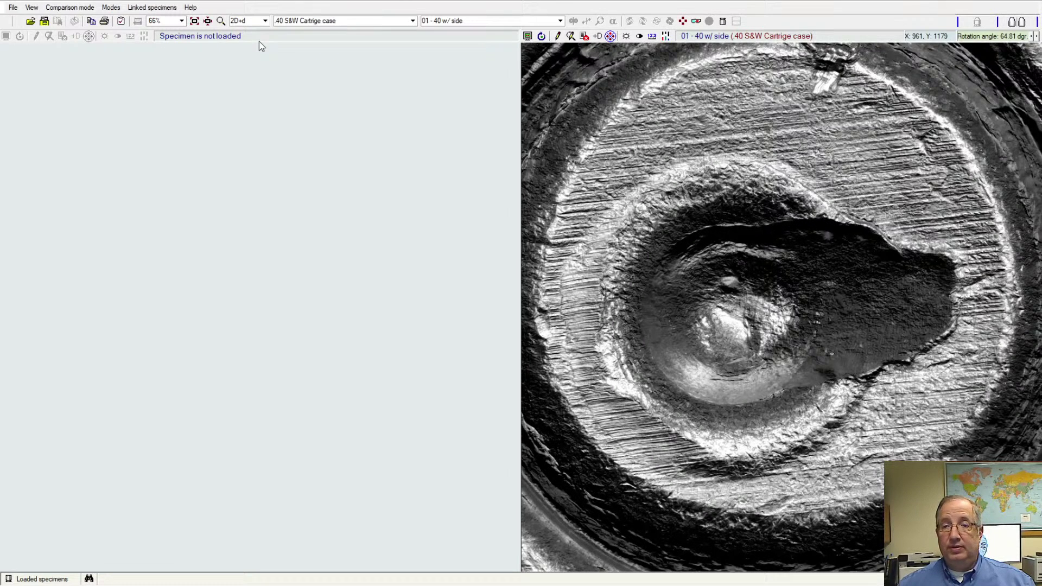
left_click(265, 21)
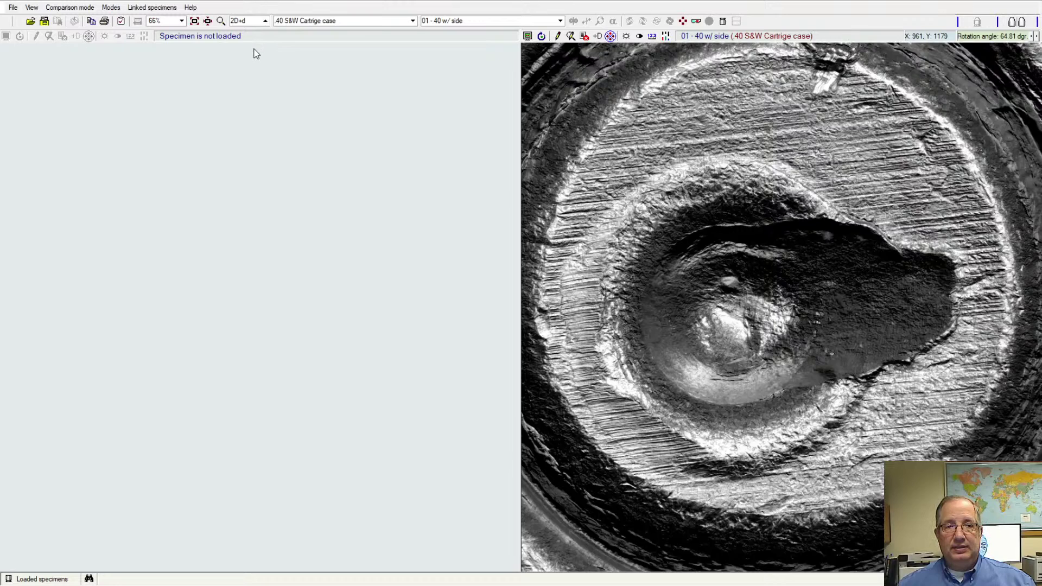
left_click(256, 54)
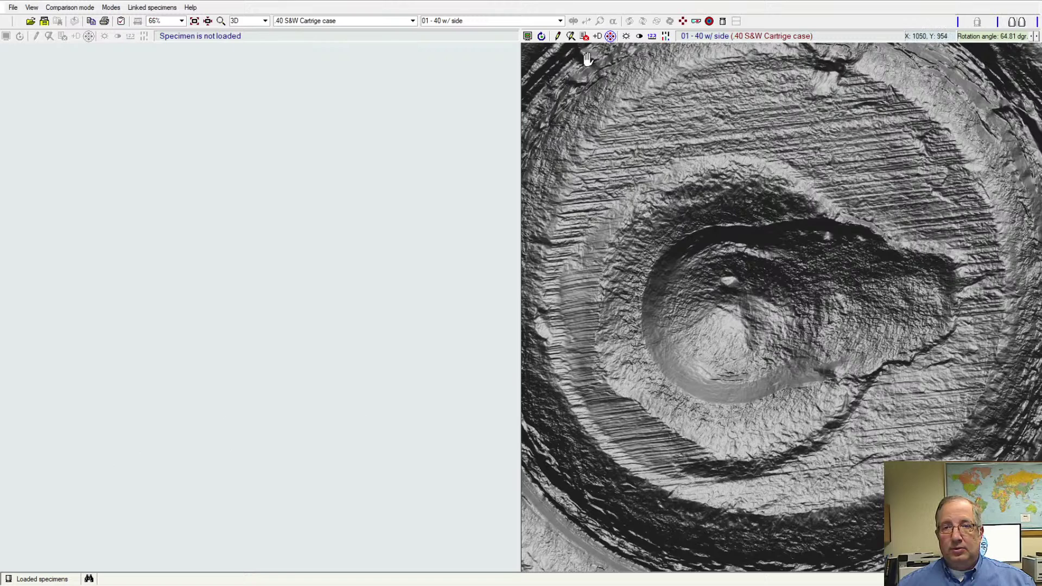
Swap in cases '02 - 40 1' and '02 - 40 1a' and fit both heads at 24.88%.
left_click(585, 36)
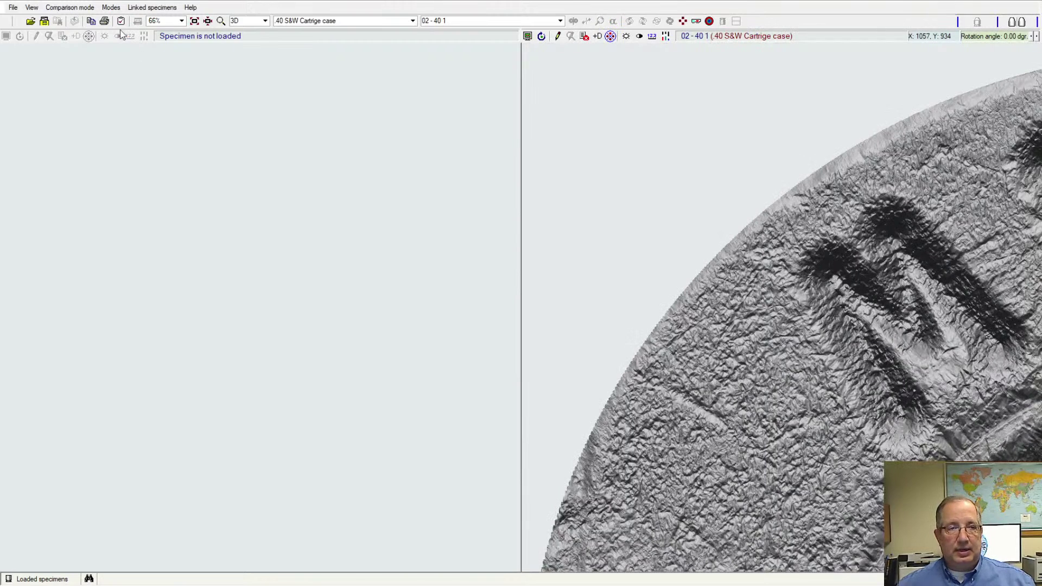
left_click(121, 21)
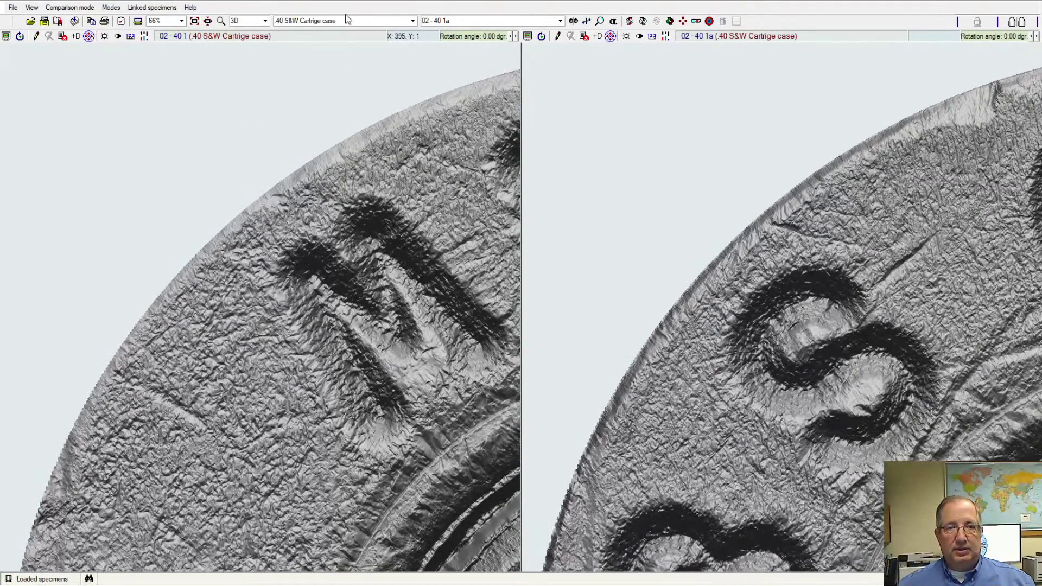
left_click(194, 22)
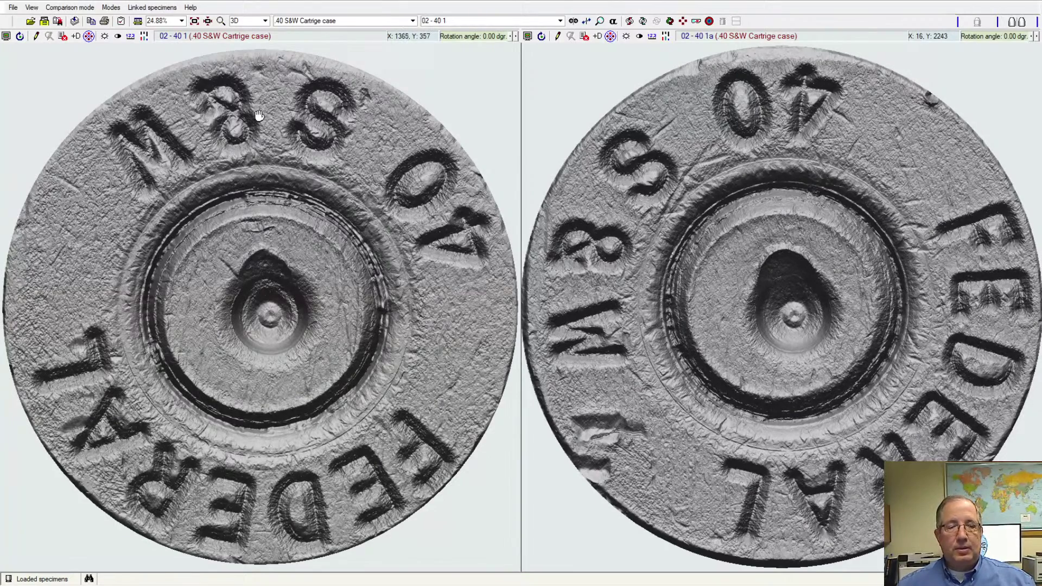
Rotate the left head about 89° and the right to 97.02°, then pan them together at the split.
left_click_drag(261, 119, 407, 315)
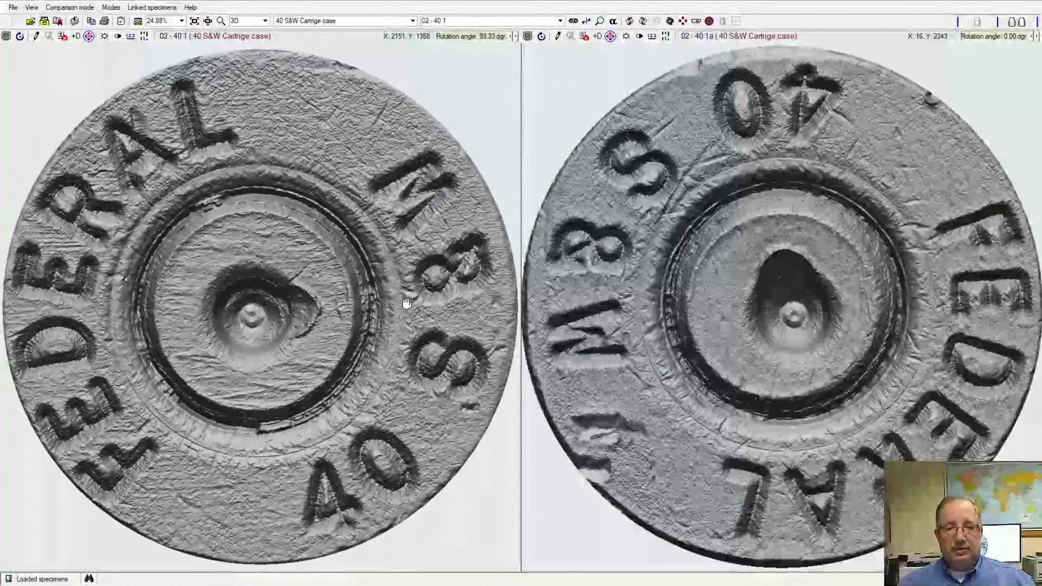
left_click_drag(744, 157, 942, 316)
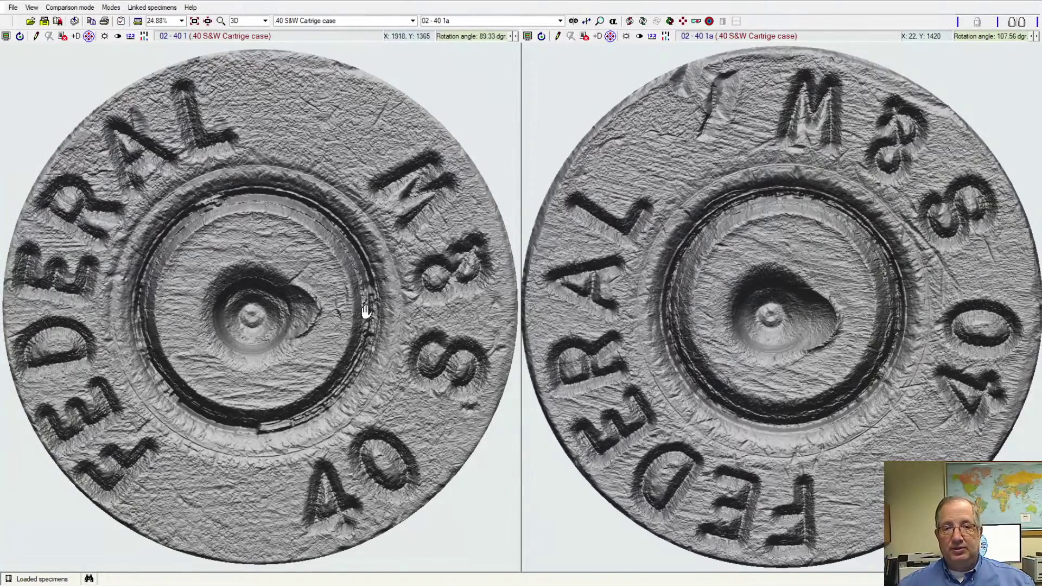
left_click_drag(428, 307, 429, 306)
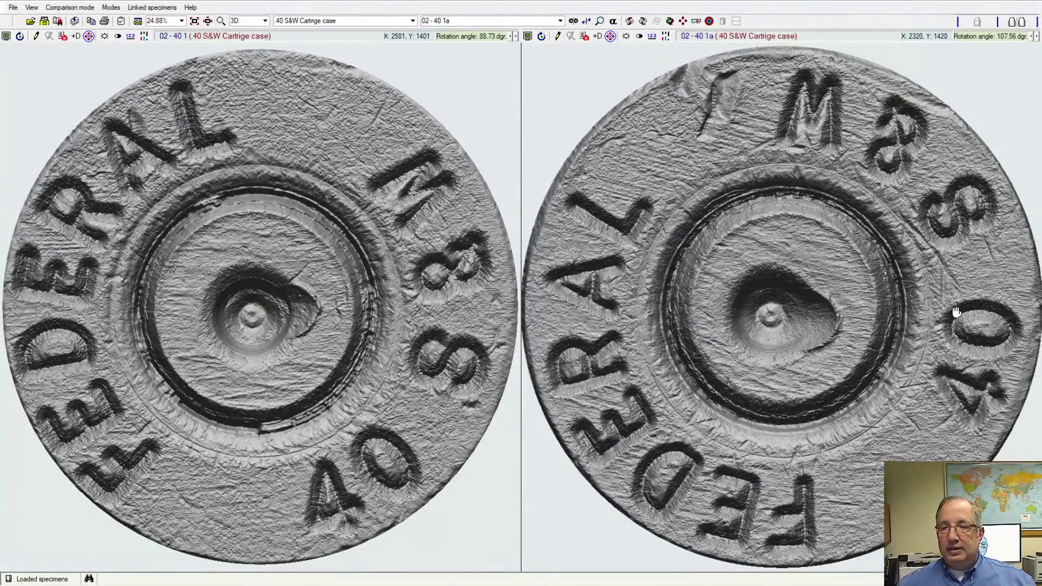
left_click_drag(958, 315, 941, 277)
left_click_drag(441, 252, 463, 262)
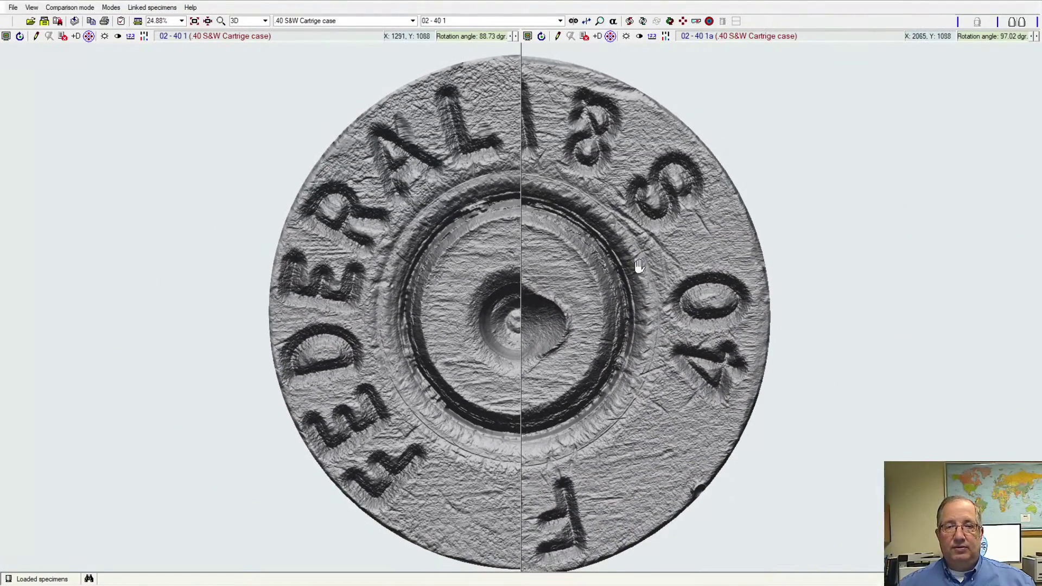
Link both specimens and align the primers and FEDERAL lettering across the divider, right half at 97.22°.
mouse_move(639, 267)
left_mouse_down()
mouse_move(656, 254)
mouse_move(645, 258)
left_mouse_up()
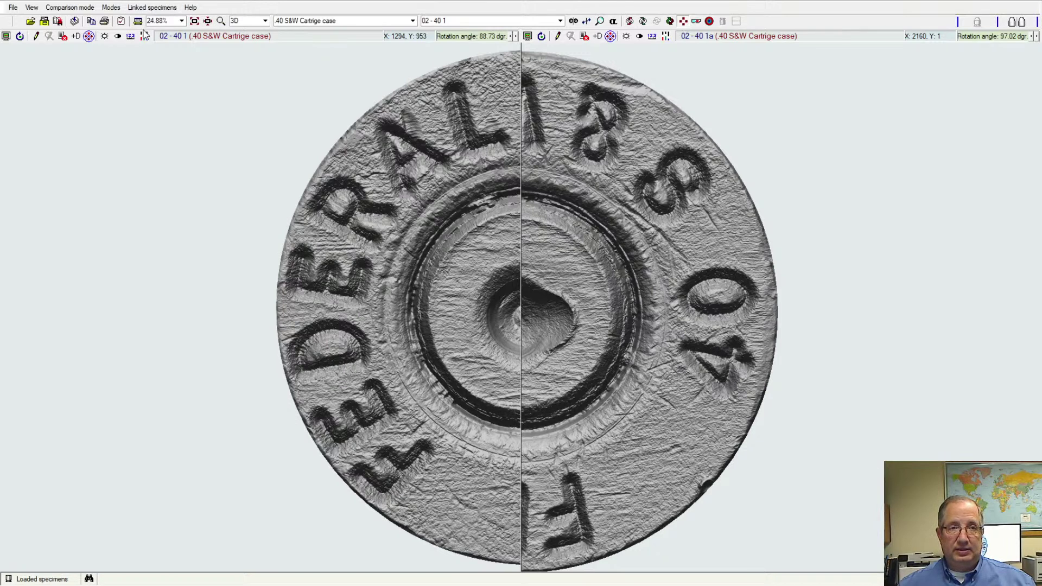
left_click(140, 22)
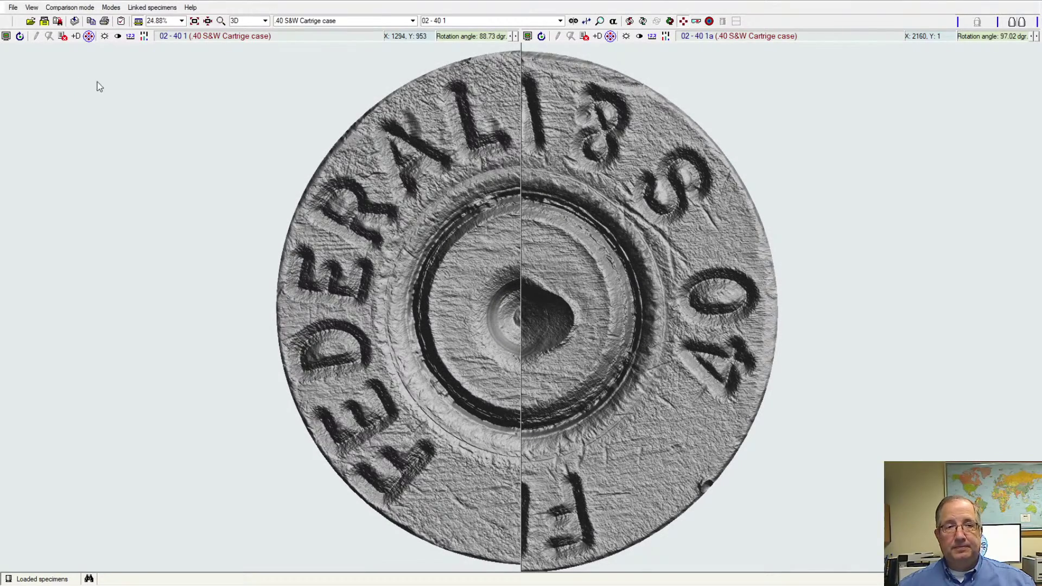
left_click_drag(439, 241, 464, 239)
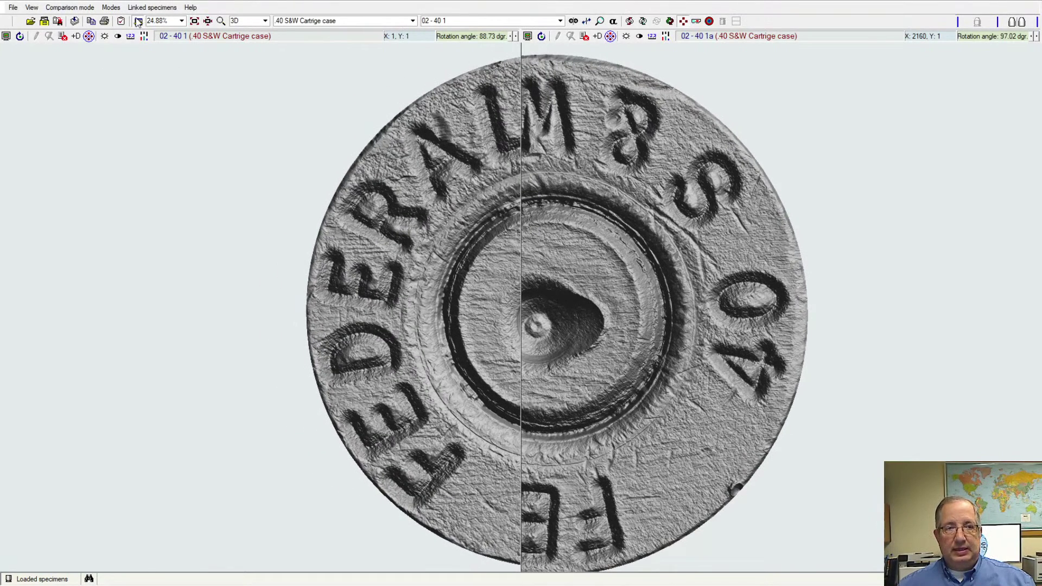
left_click_drag(411, 263, 360, 272)
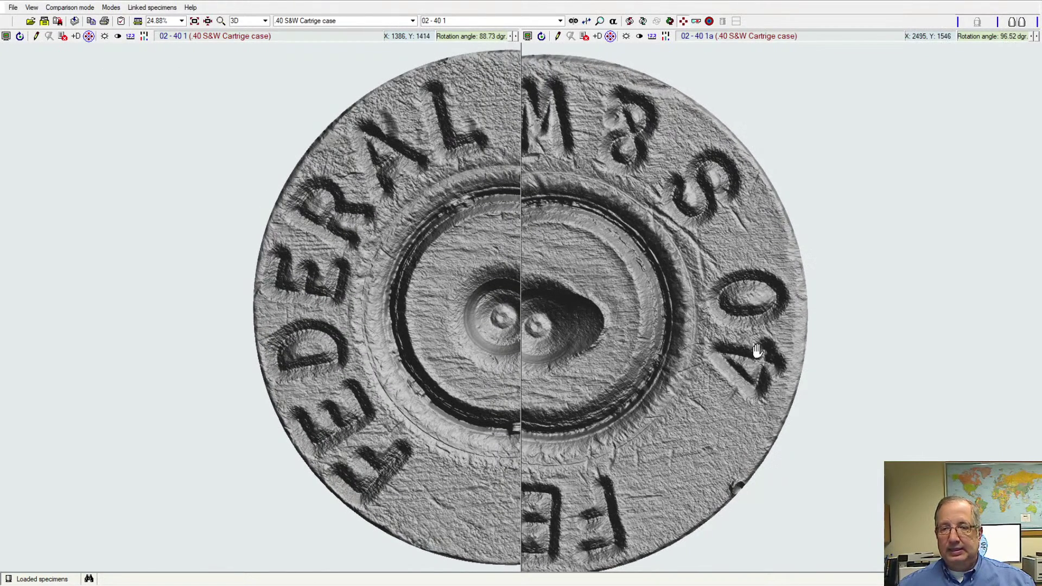
left_click_drag(461, 306, 486, 316)
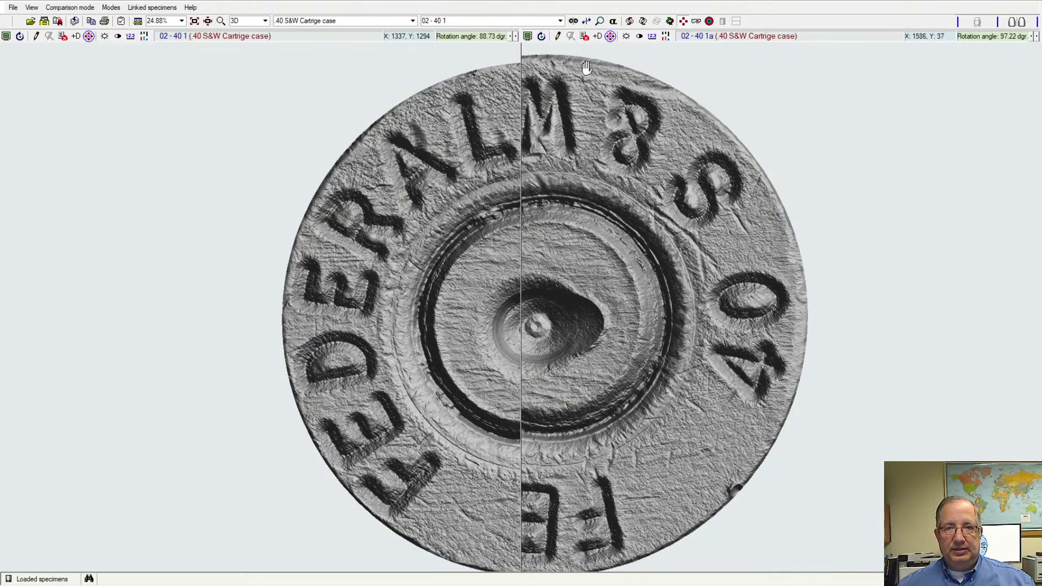
Pan the linked images so both firing pin impressions meet side by side at the split.
left_click(600, 21)
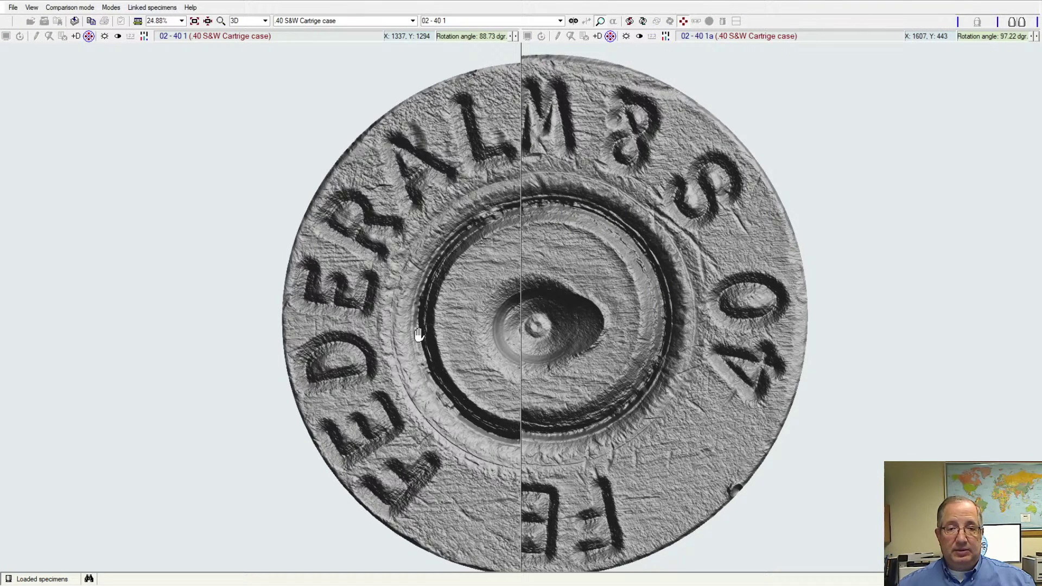
left_click_drag(403, 308, 416, 327)
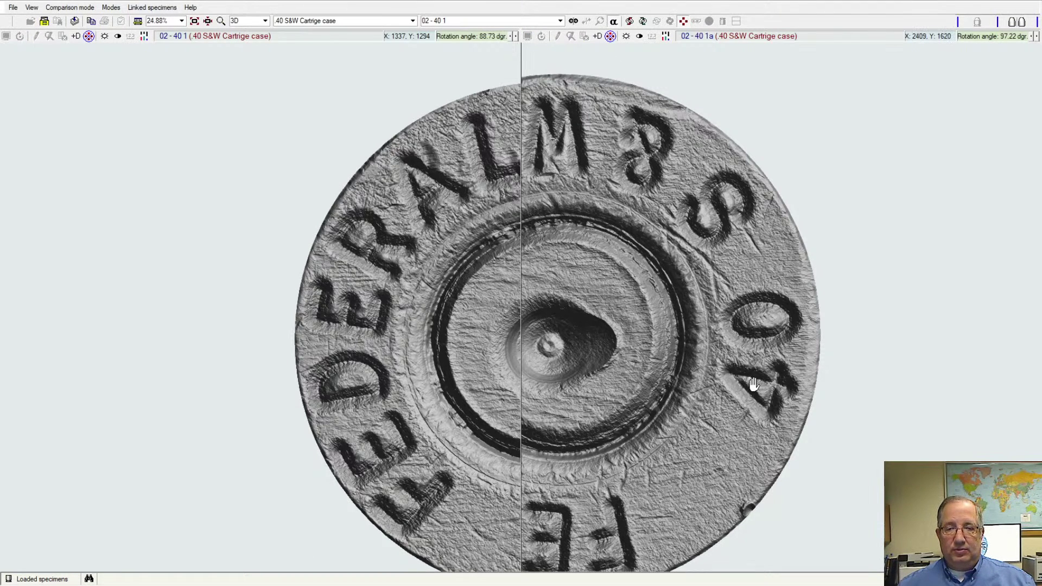
left_click_drag(755, 384, 741, 356)
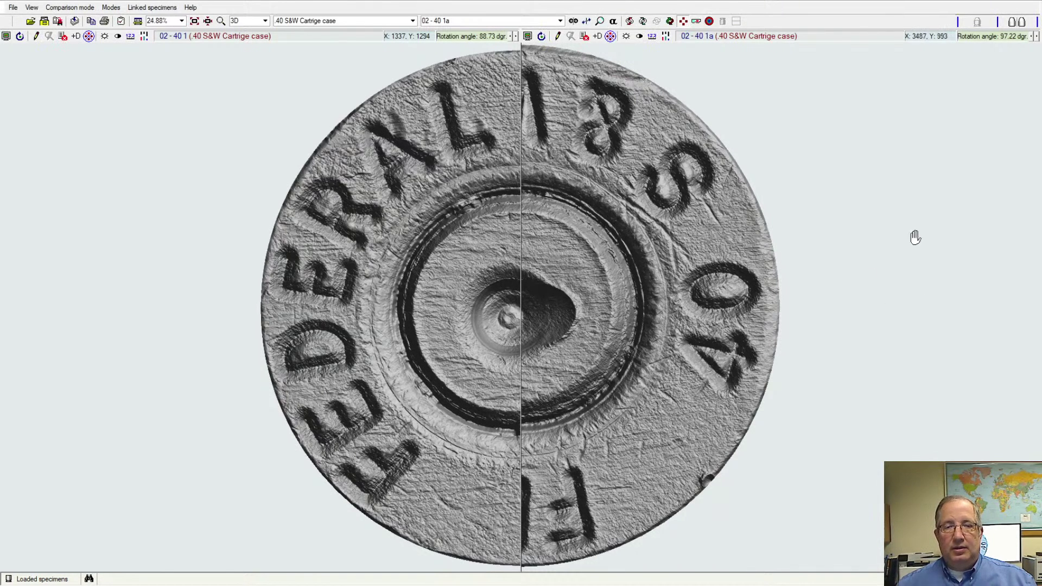
left_click_drag(648, 257, 680, 271)
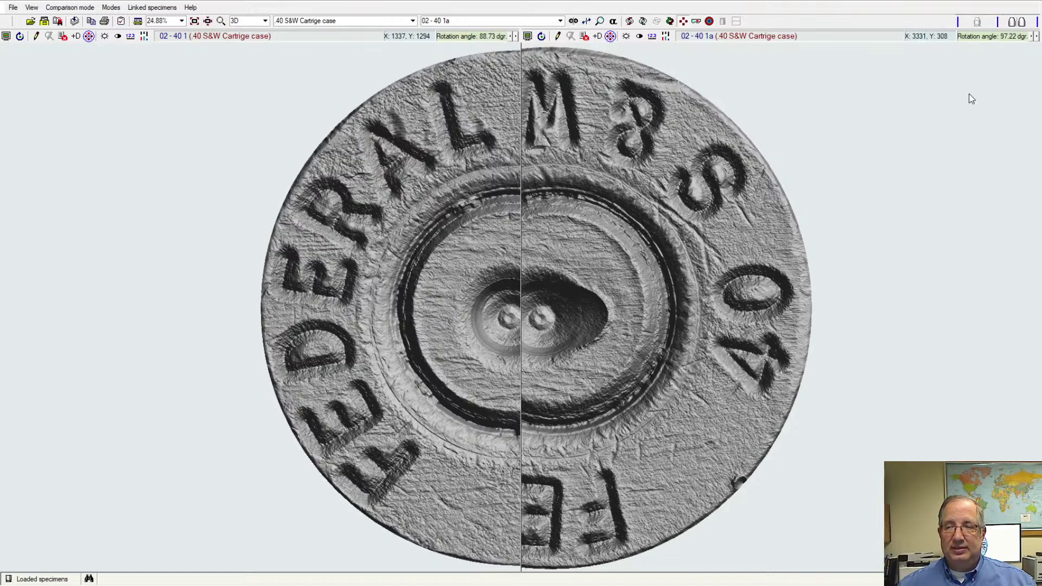
left_click_drag(1037, 65, 1039, 126)
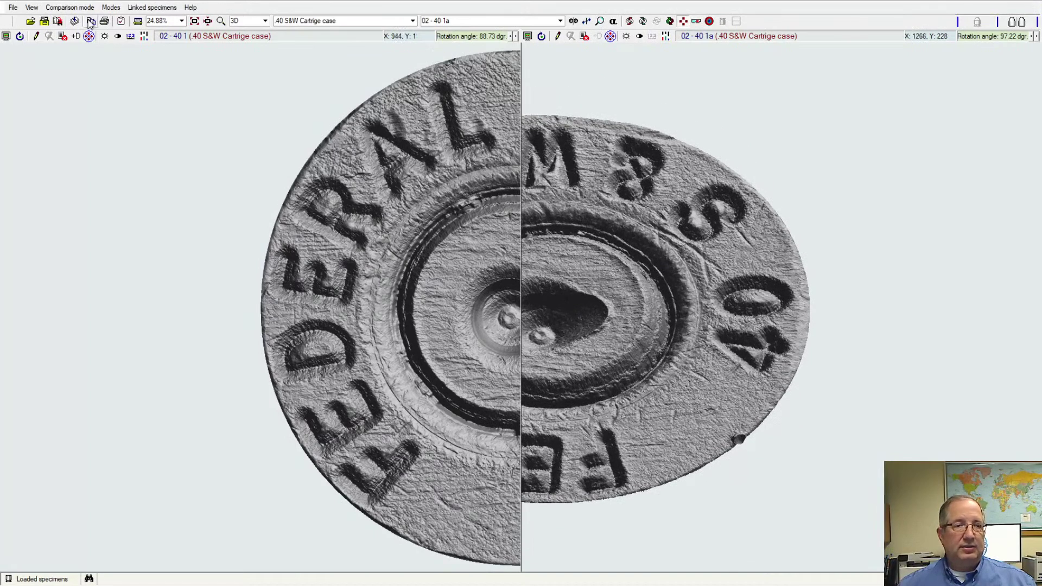
left_click_drag(118, 63, 125, 127)
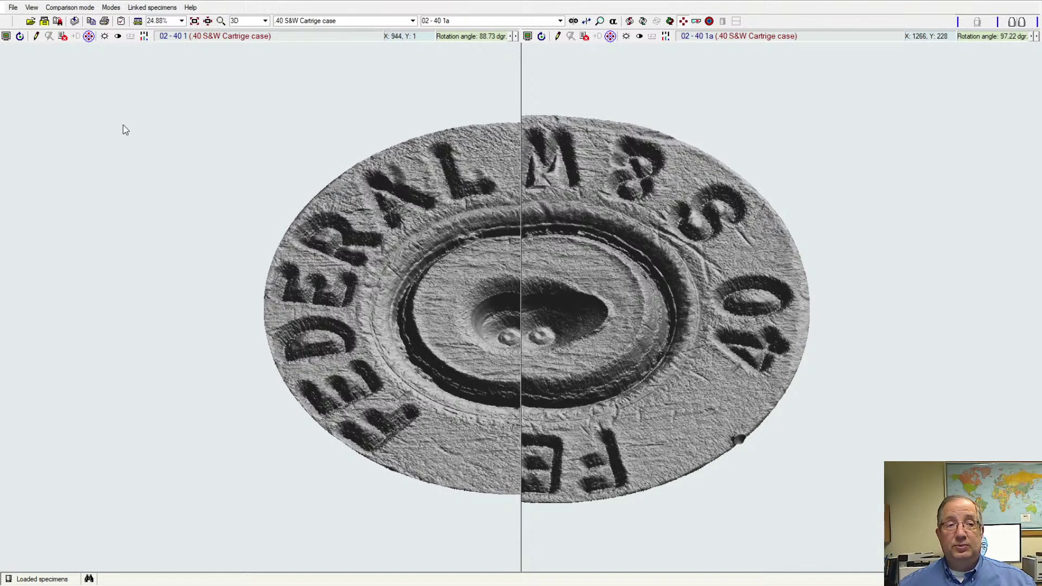
left_click_drag(123, 126, 114, 63)
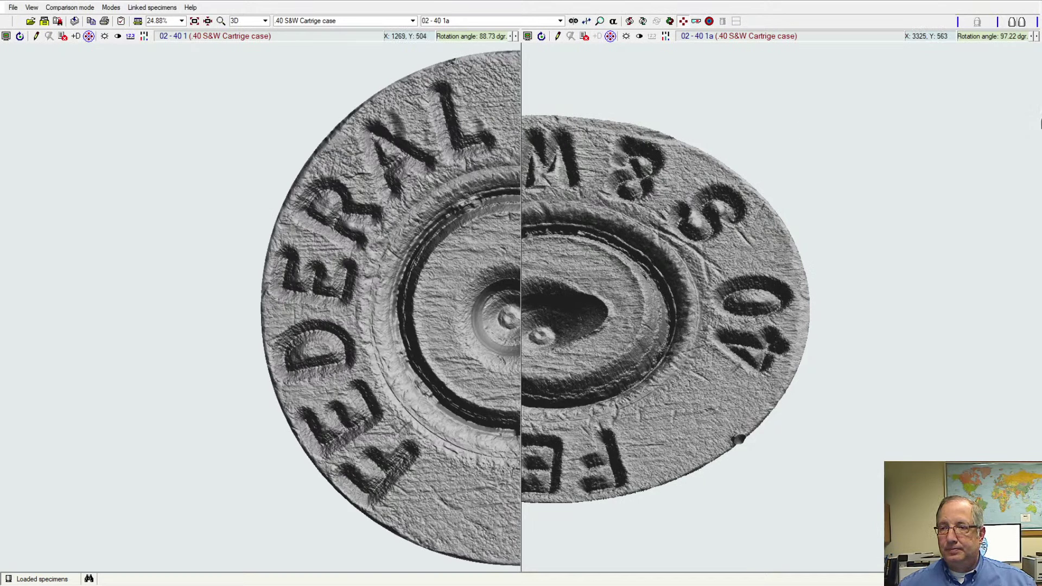
left_click_drag(1037, 119, 1037, 47)
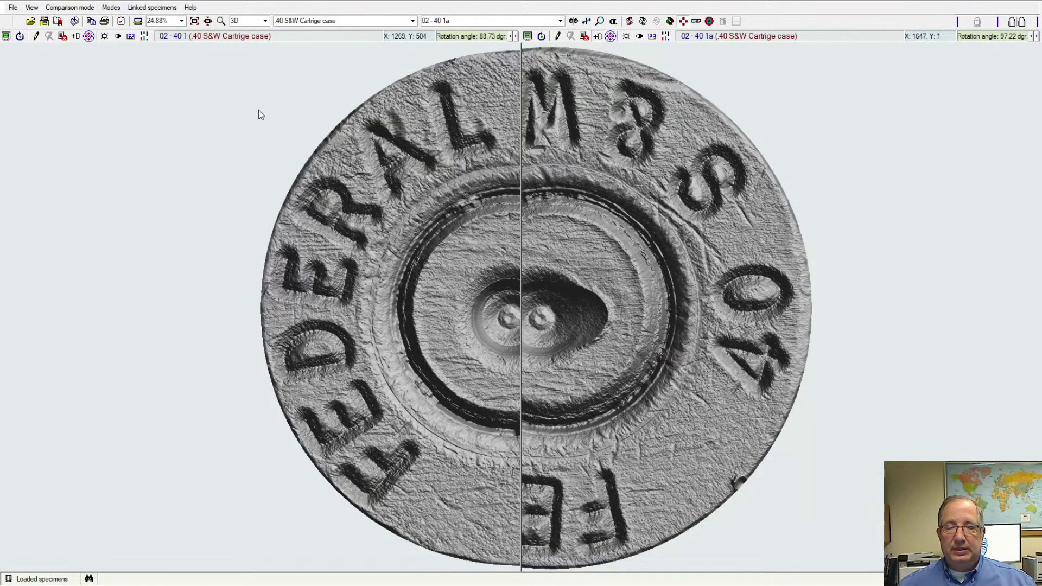
Add a horizontal surface profile across both heads through the firing pin impressions.
left_click(89, 35)
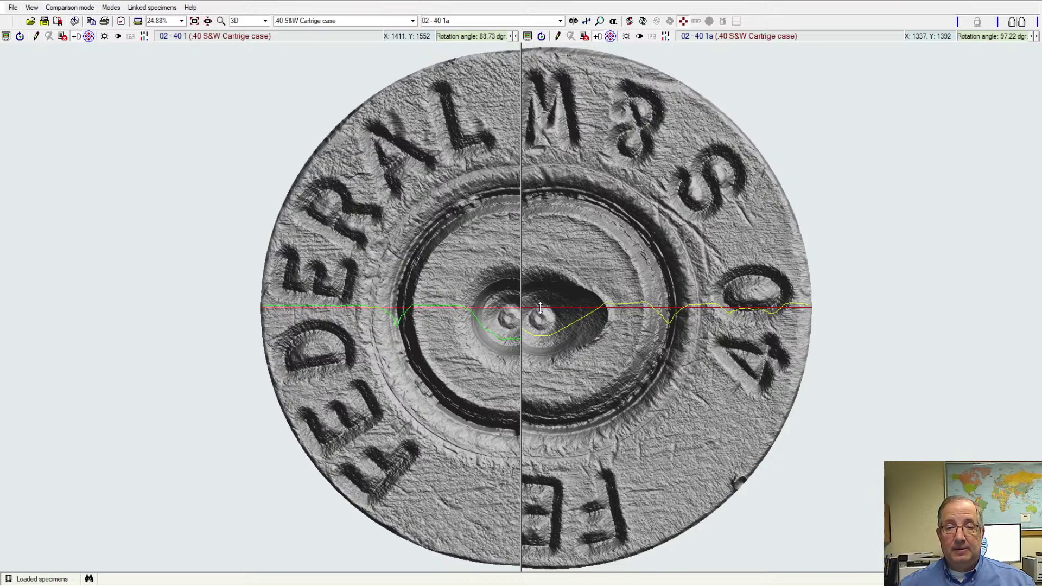
mouse_move(540, 309)
left_mouse_down()
mouse_move(543, 220)
mouse_move(549, 434)
mouse_move(551, 315)
left_mouse_up()
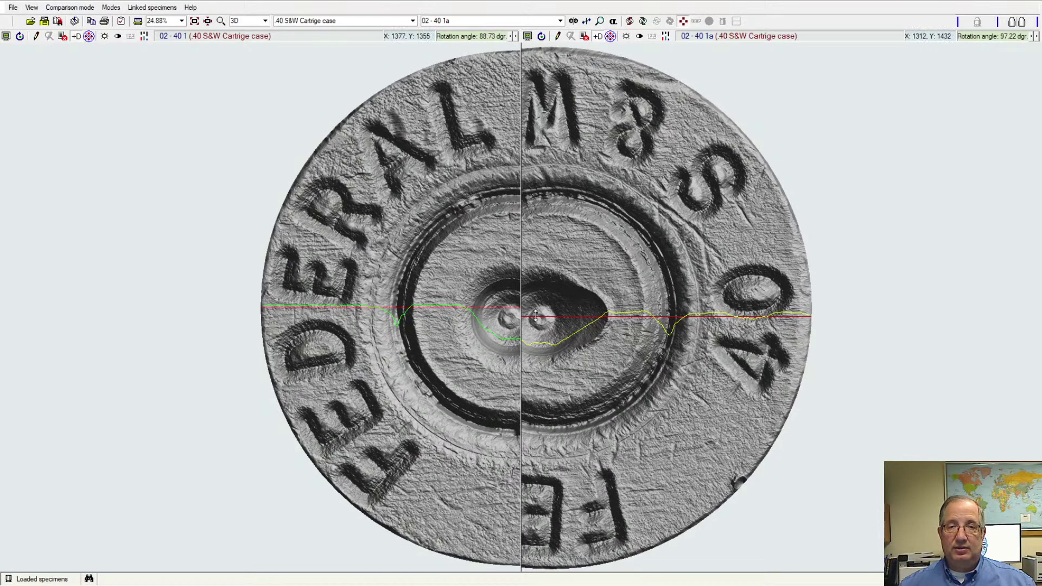
Remove both profile traces, relight both specimens, and switch to a top/bottom split layout.
left_click(597, 36)
left_click(81, 36)
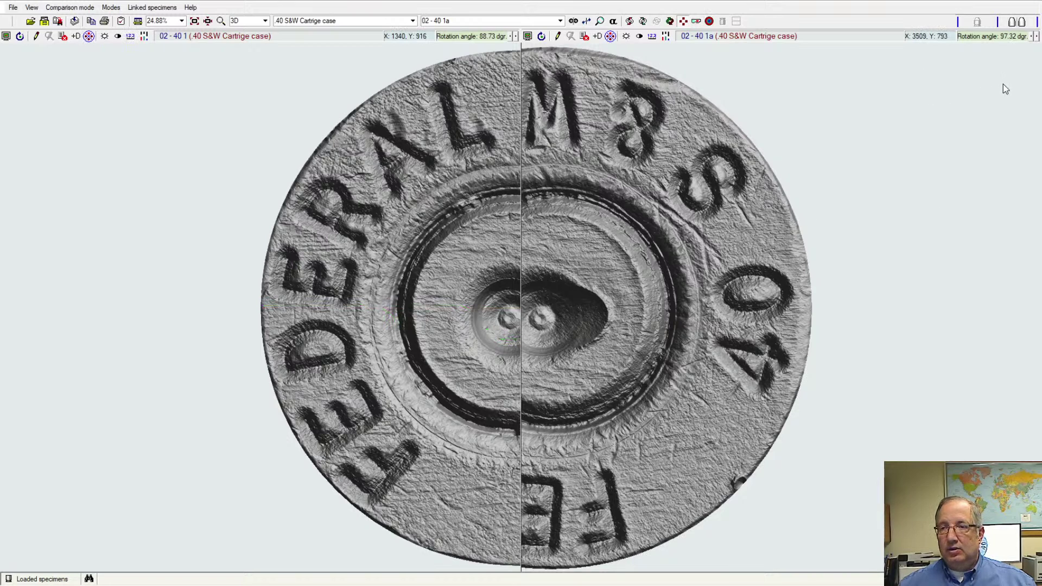
left_click_drag(996, 82, 972, 73)
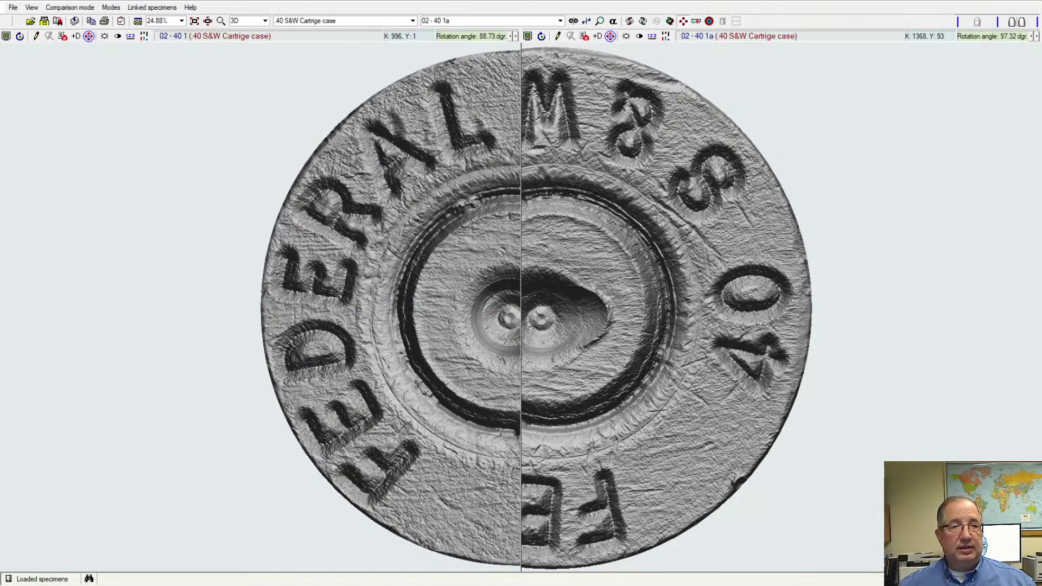
left_click(609, 42)
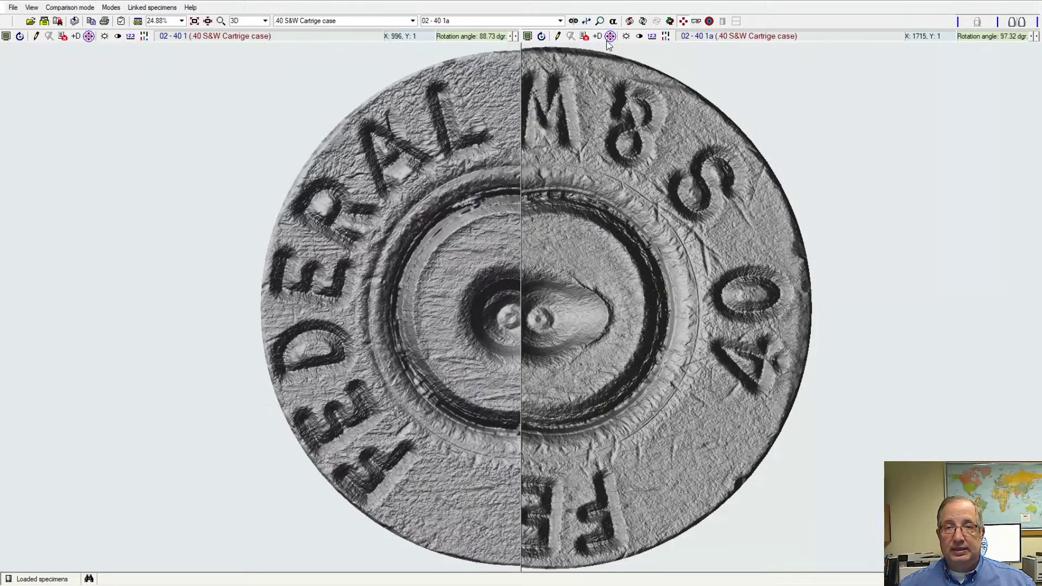
left_click(611, 38)
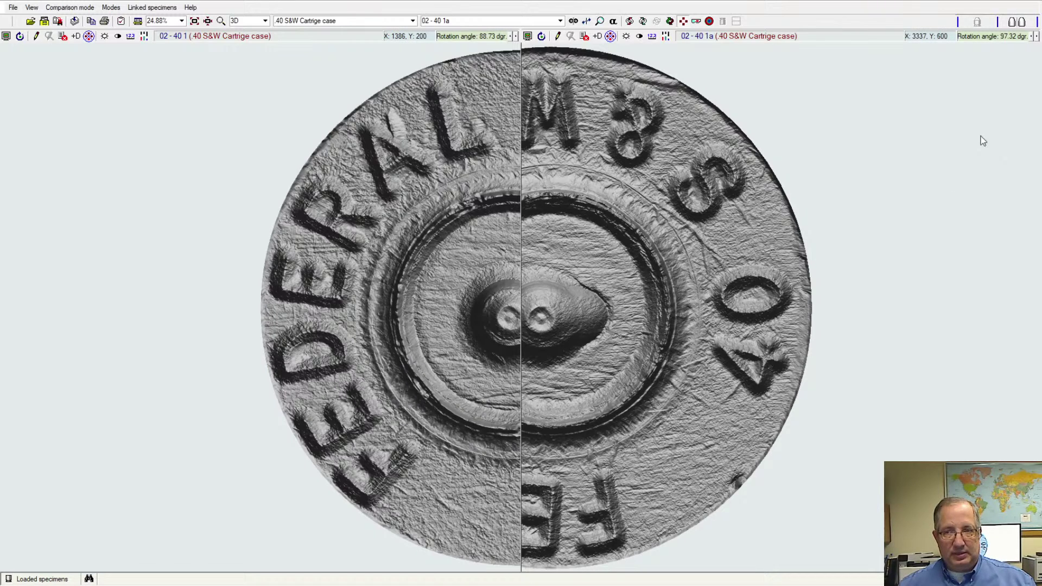
left_click(1017, 22)
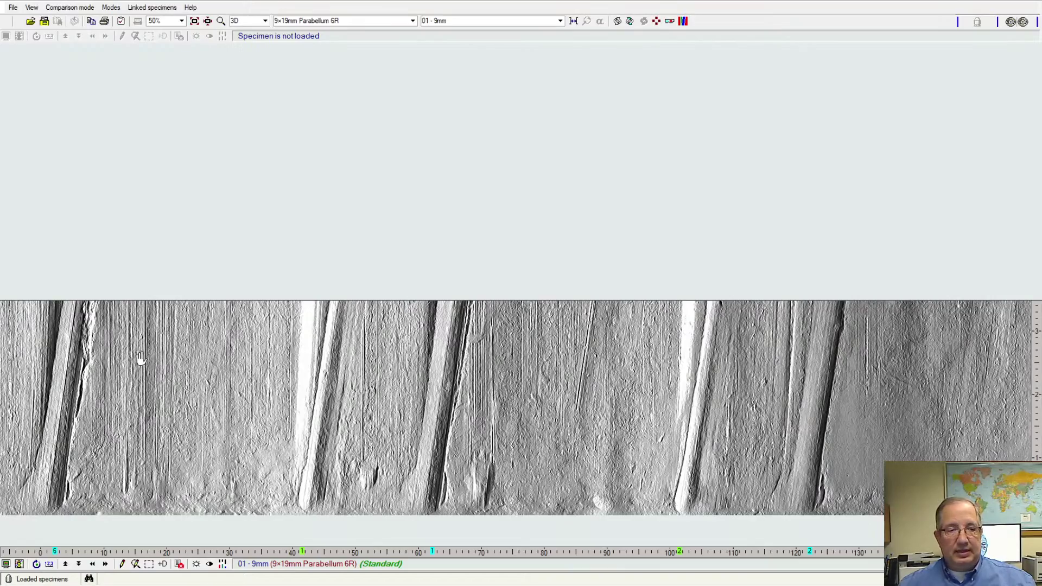
Maximize the '01 - 9mm' bullet pane and pan around its circumference across several land impressions.
left_click(5, 564)
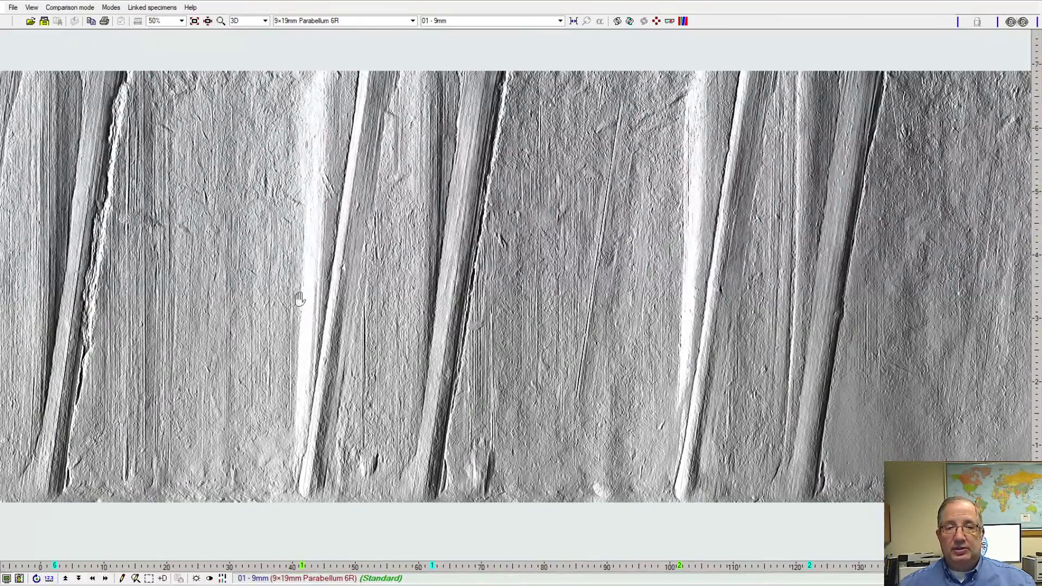
left_click_drag(298, 298, 547, 256)
left_click_drag(279, 293, 702, 266)
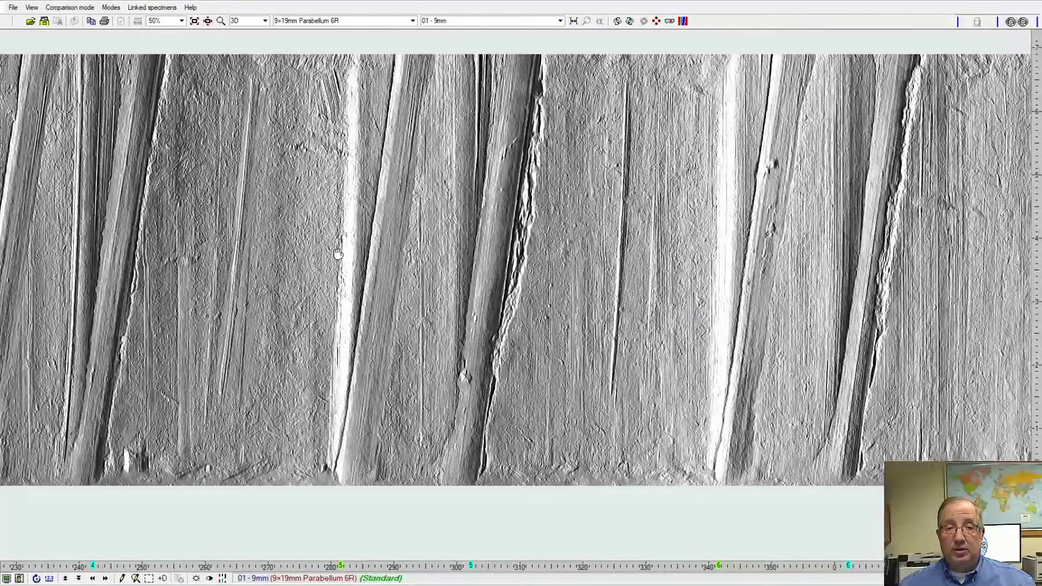
left_click_drag(342, 260, 662, 298)
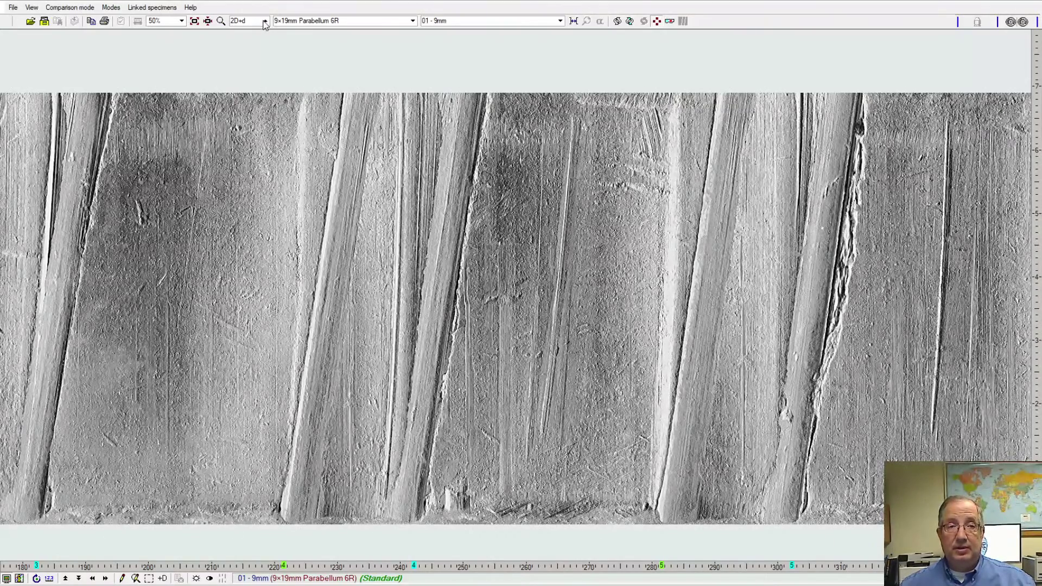
Return the 9mm bullet to 3D relief and split the view into top/bottom panes, with Loaded specimens open.
left_click(246, 53)
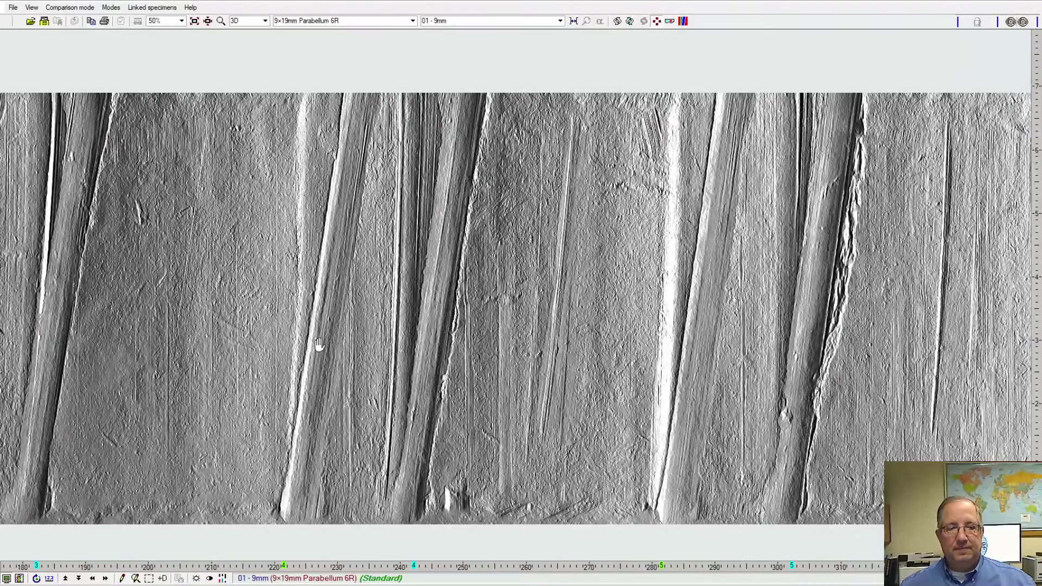
left_click(6, 578)
left_click(11, 581)
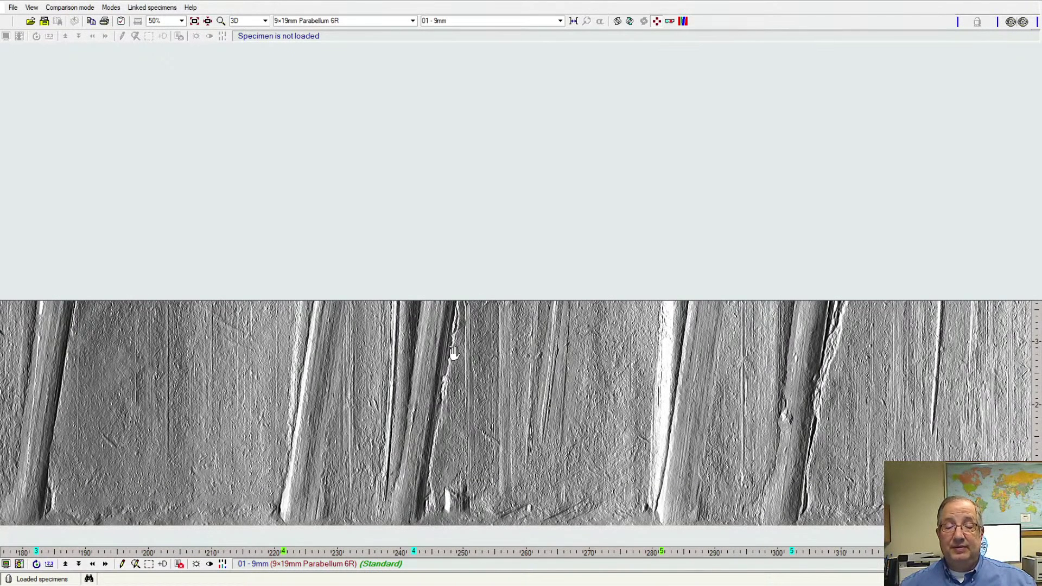
Replace the 9mm specimen with bullet 02-BU in the upper pane and 02-B7 below.
left_click(179, 565)
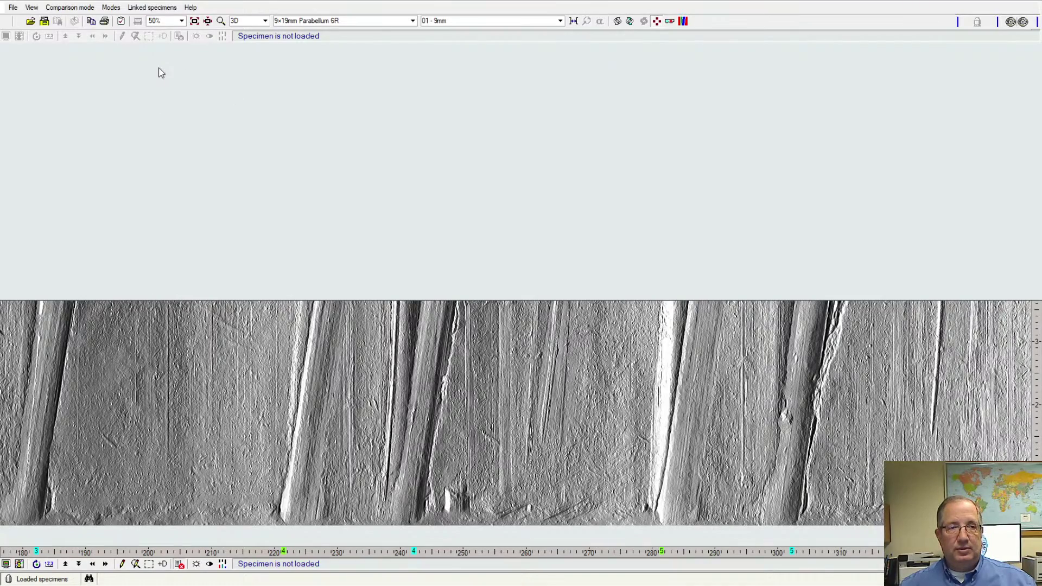
left_click(122, 23)
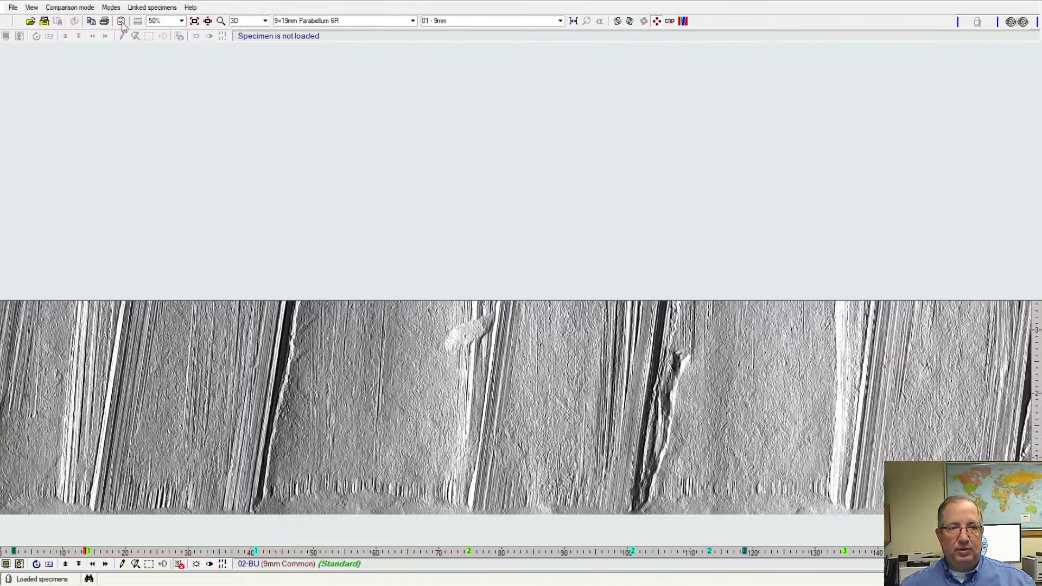
left_click(122, 23)
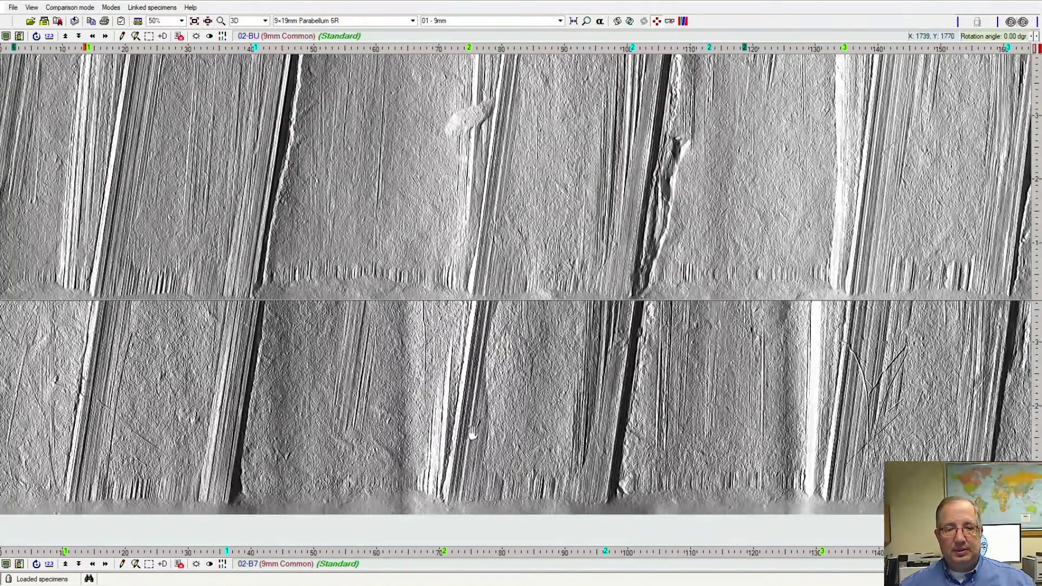
Zoom to 75% and pan 02-B7 and 02-BU to line up their striations.
left_click(396, 384)
left_click_drag(396, 384, 510, 283)
left_click_drag(419, 186, 516, 195)
left_click_drag(432, 372, 431, 298)
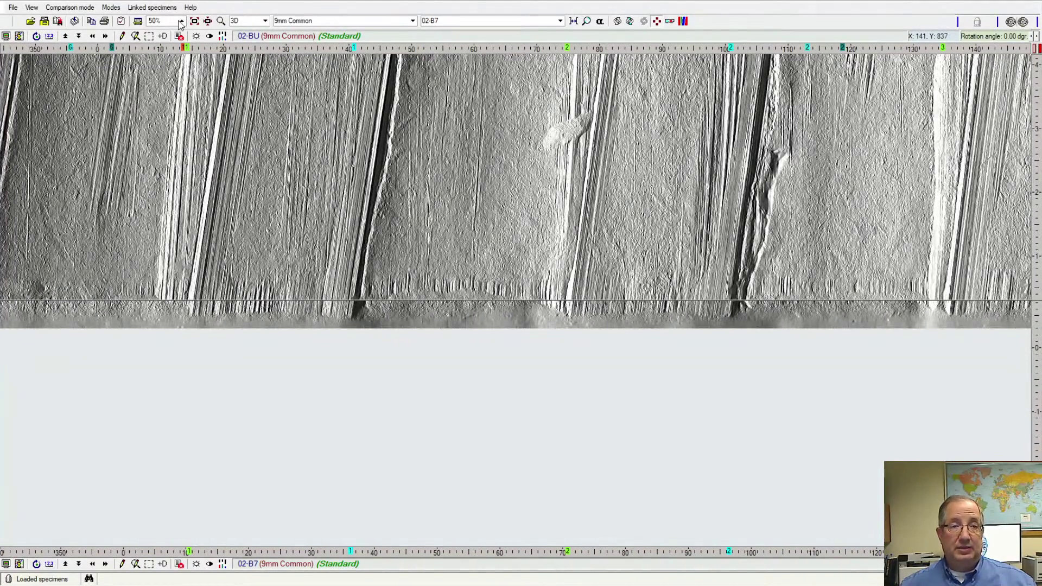
scroll(162, 87, "down", 1)
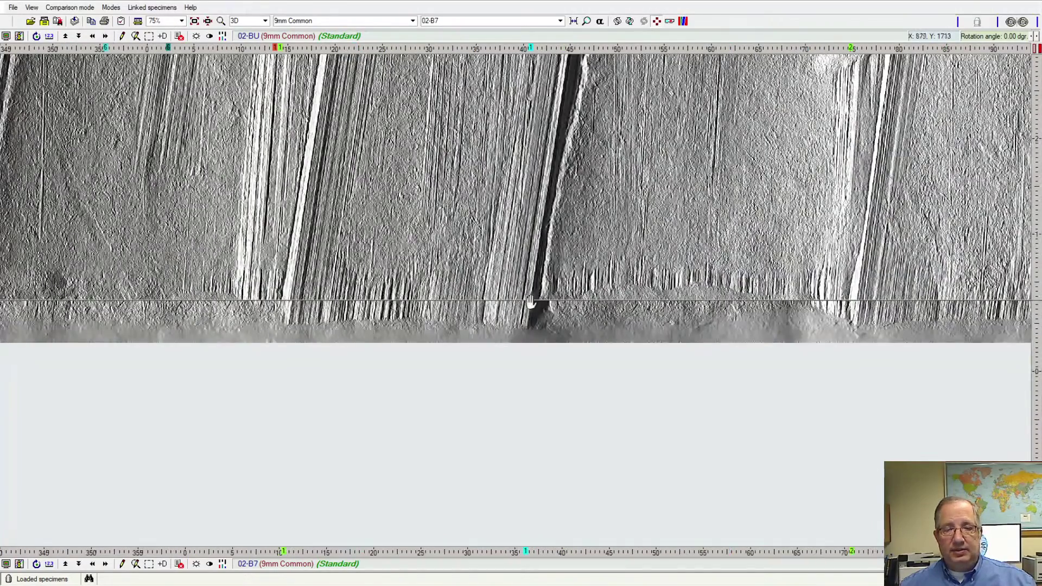
left_click_drag(588, 346, 595, 375)
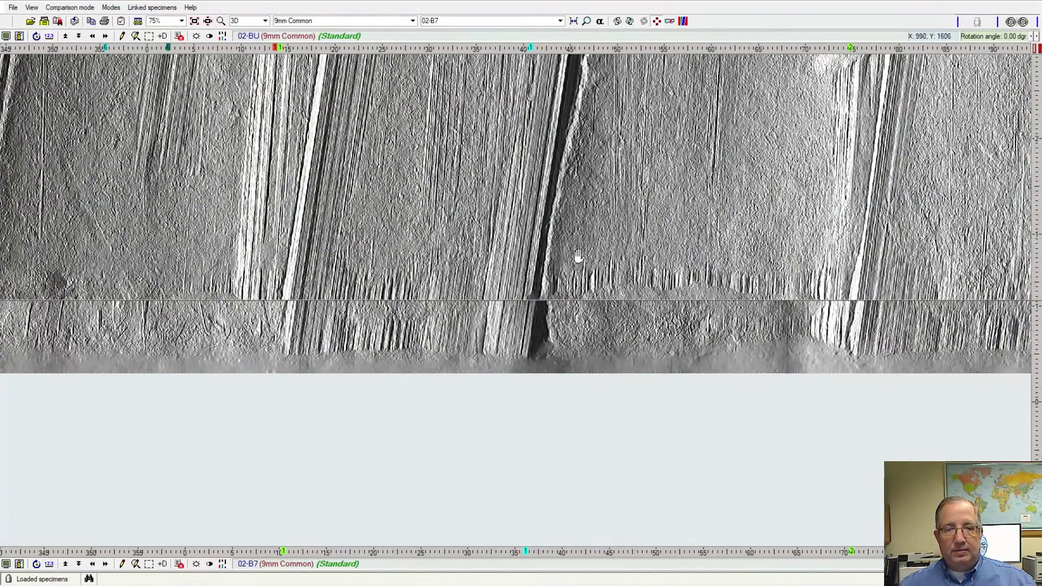
left_click_drag(577, 261, 586, 239)
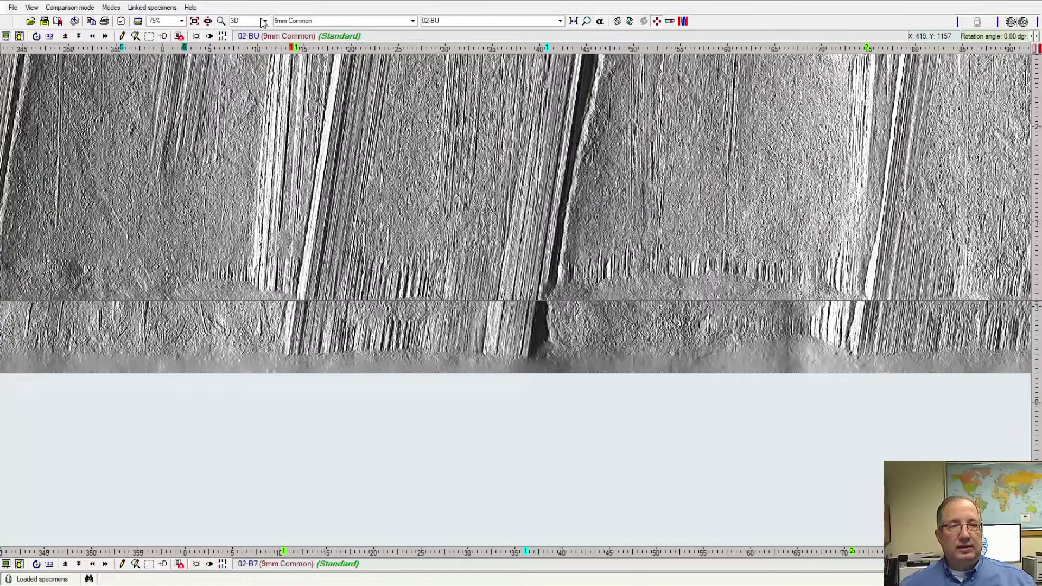
Show both bullets in 2D+d rendering and reposition them to expose 02-BU's bottom edge.
left_click(251, 43)
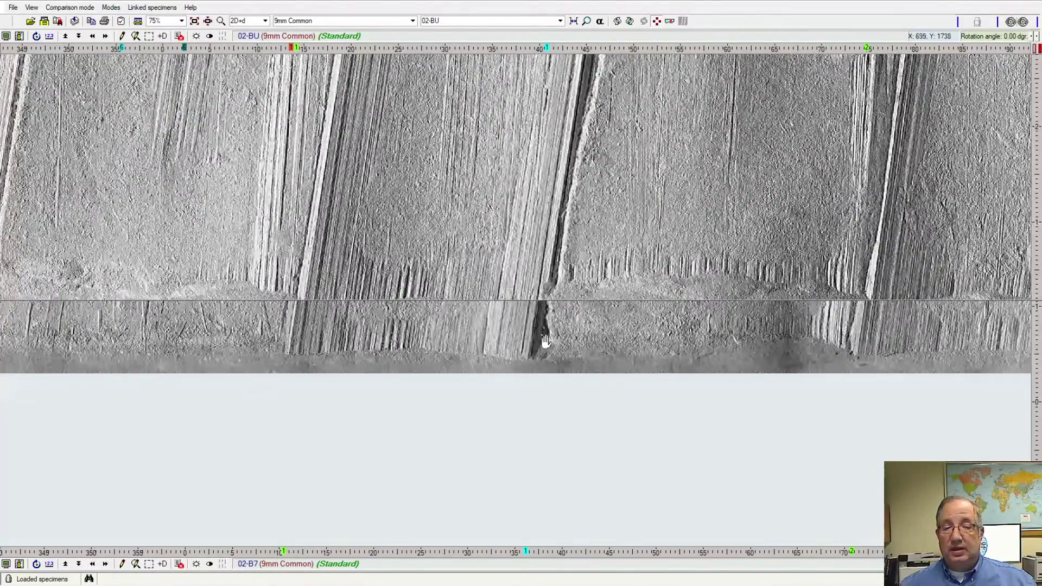
left_click(522, 340)
left_click(493, 256)
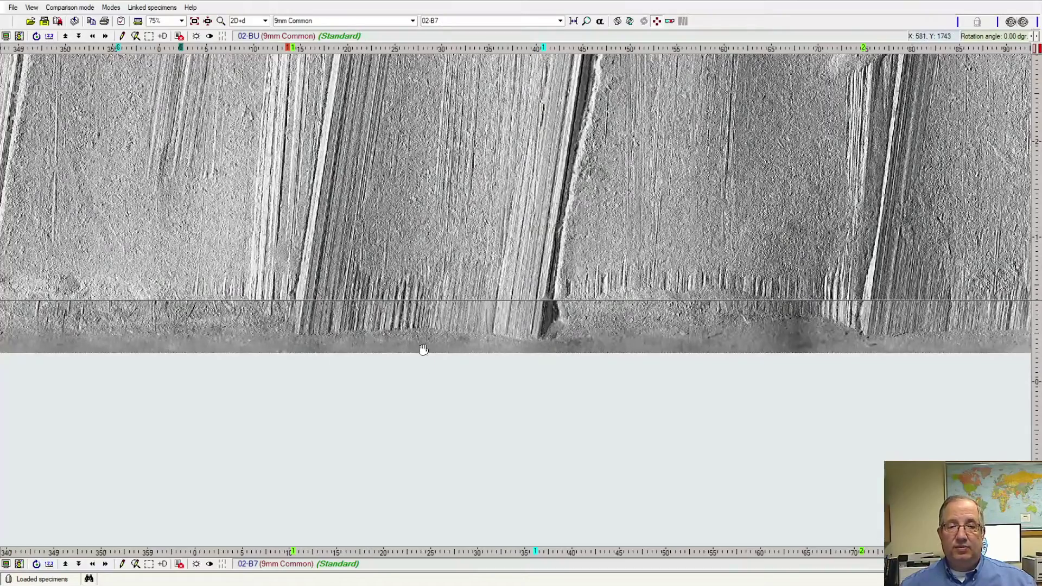
left_click_drag(421, 352, 410, 468)
left_click_drag(433, 269, 449, 168)
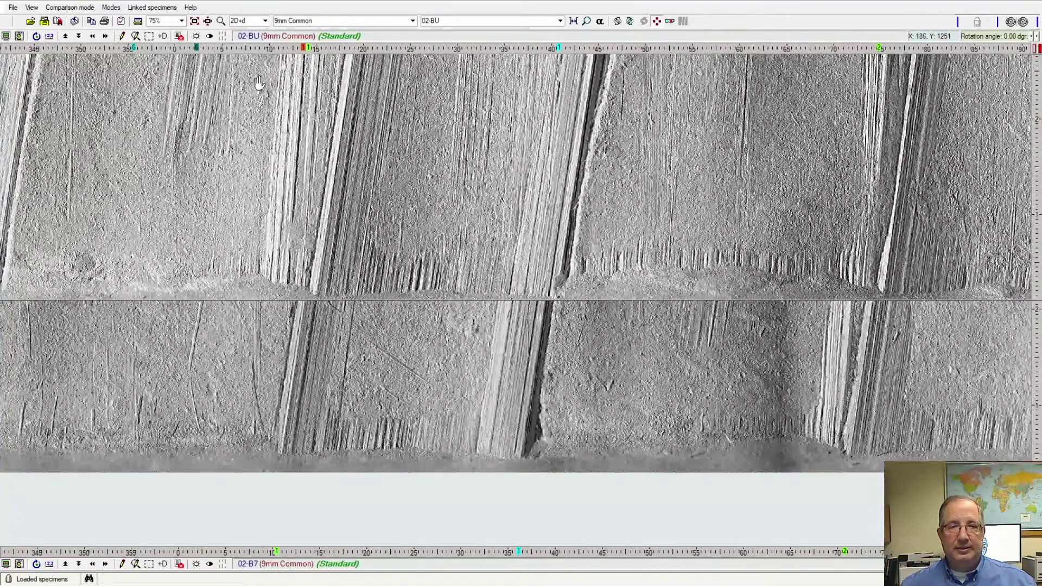
Switch both bullets back to 3D rendering and unload 02-B7 from the lower pane.
left_click(267, 21)
left_click(255, 50)
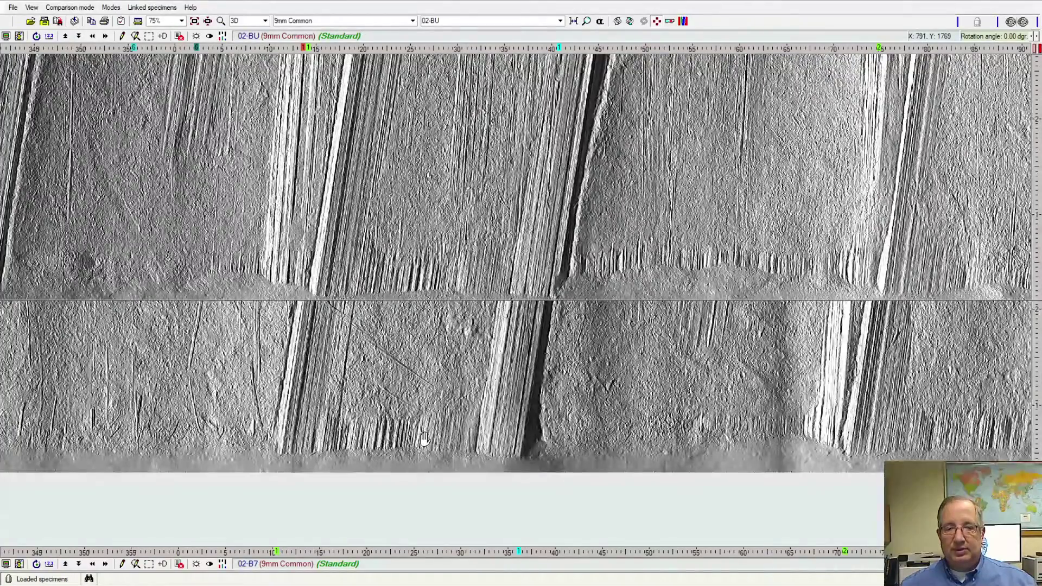
left_click(180, 565)
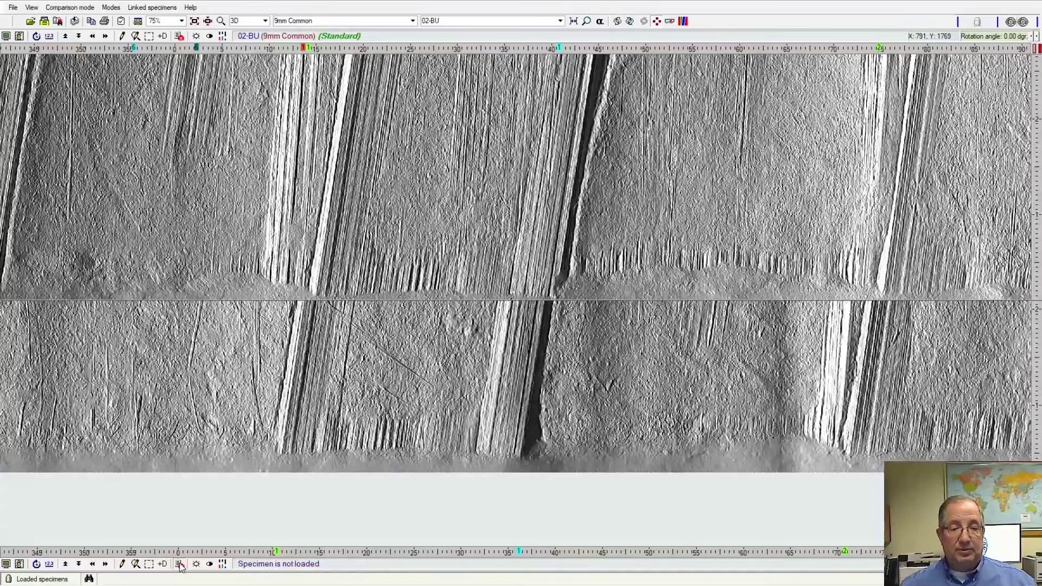
Load the 03-Poly Glock 43 bullet beneath 02-BU at 100% zoom and pan both surfaces.
double_click(548, 496)
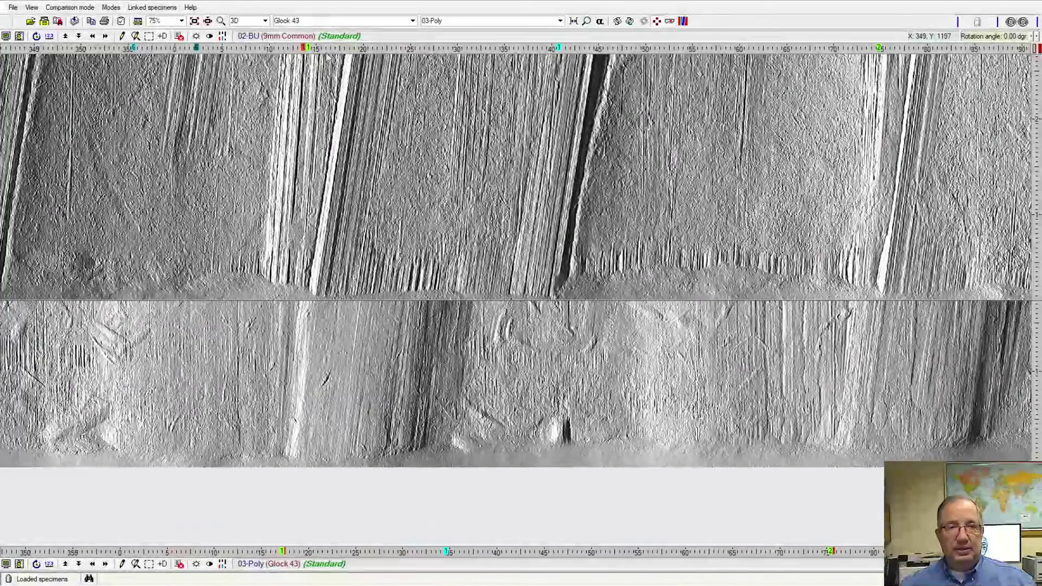
left_click(208, 20)
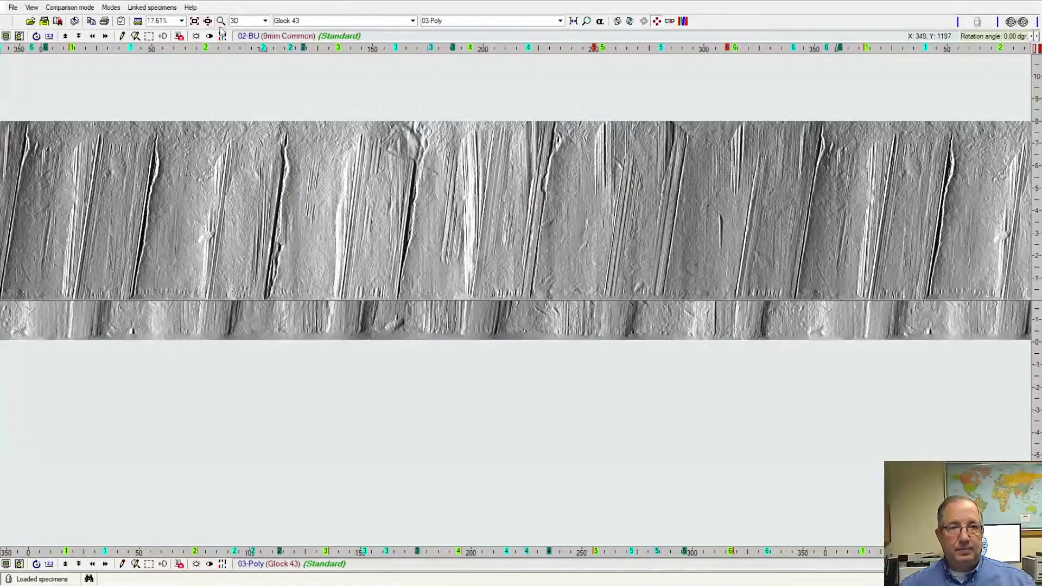
left_click(208, 21)
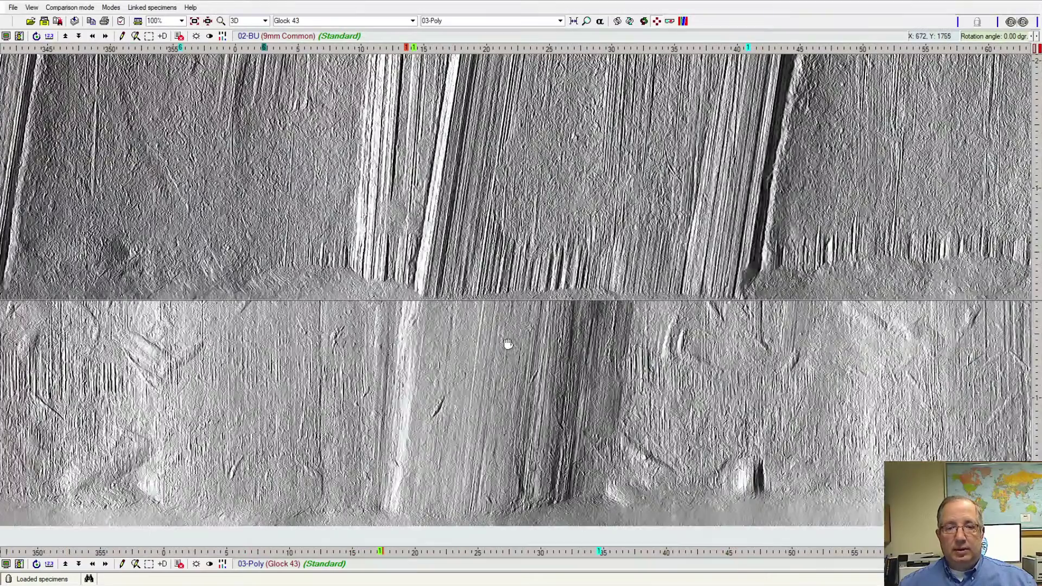
left_click_drag(507, 345, 488, 299)
left_click_drag(523, 242, 424, 144)
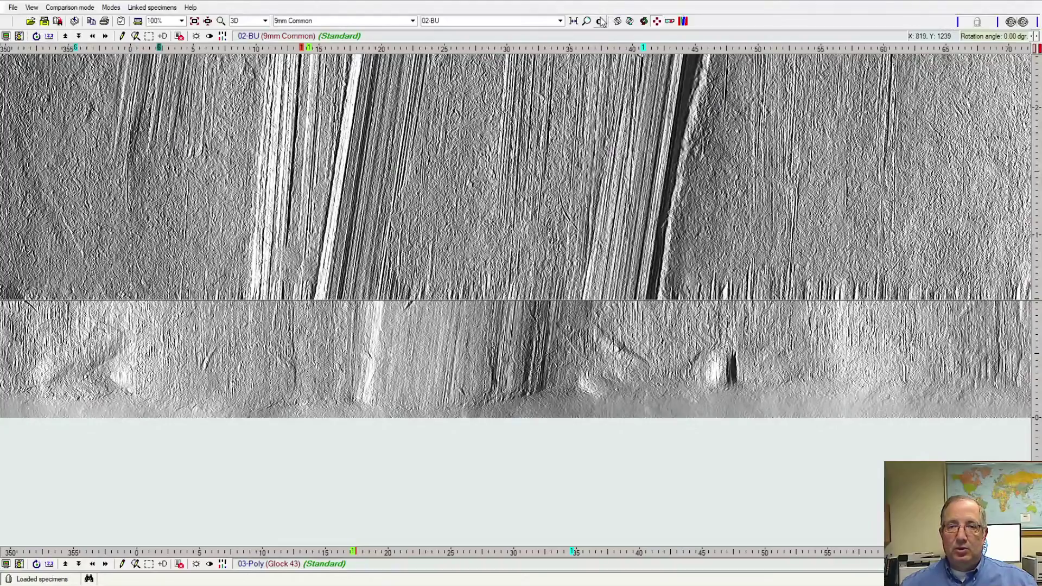
Pan the 02-BU and 03-Poly surfaces so their striations line up, showing 02-BU's base edge.
left_click_drag(474, 287, 555, 293)
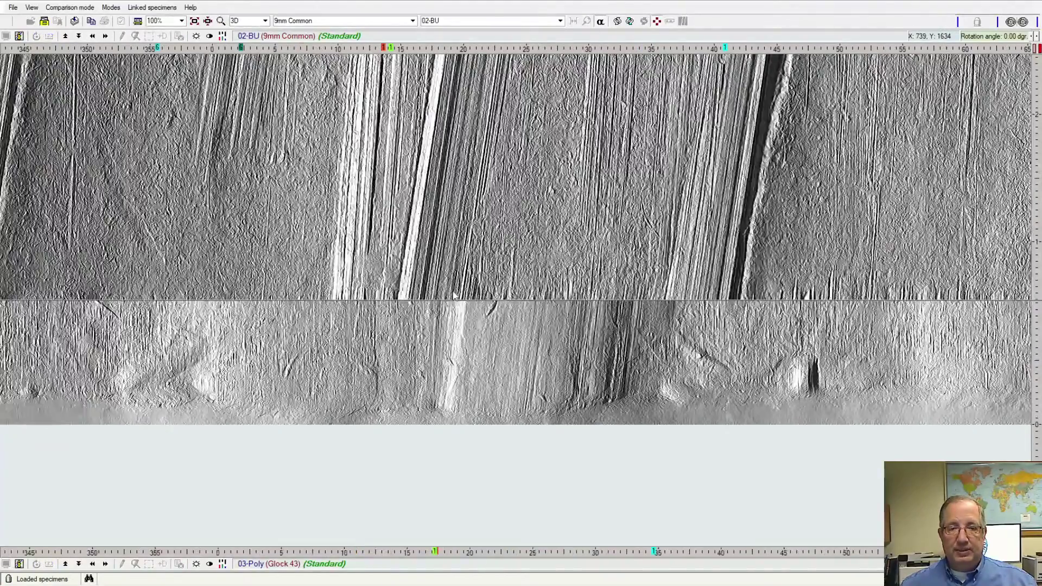
left_click_drag(551, 435, 487, 478)
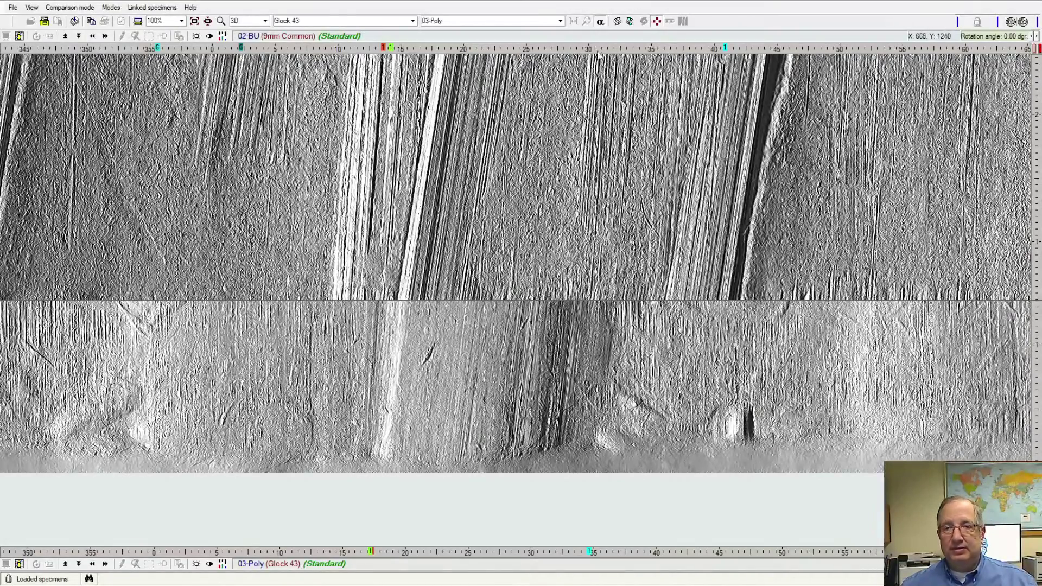
left_click_drag(614, 405, 604, 424)
left_click_drag(645, 122, 549, 98)
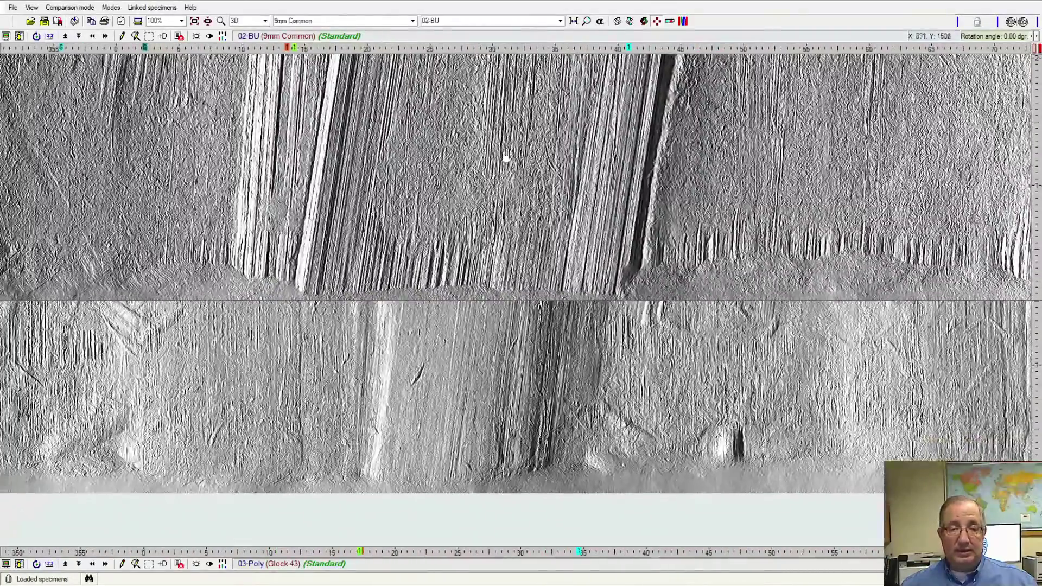